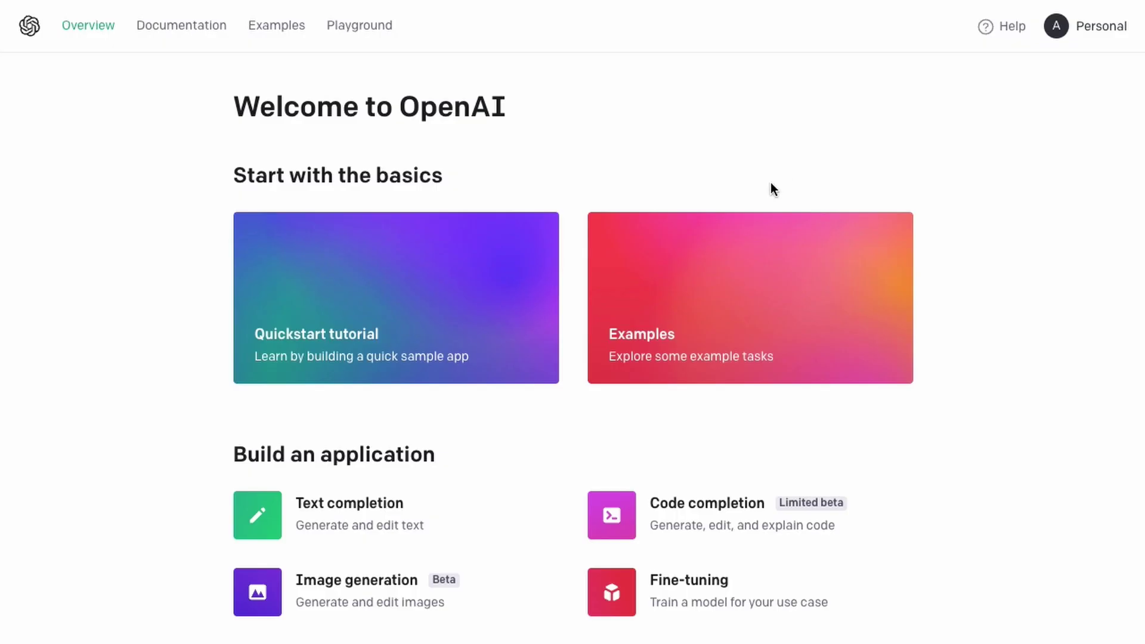
Scroll down through the Welcome to OpenAI overview page
{"action": "scroll", "coordinate": [781, 189], "scroll_direction": "down", "scroll_amount": 1}
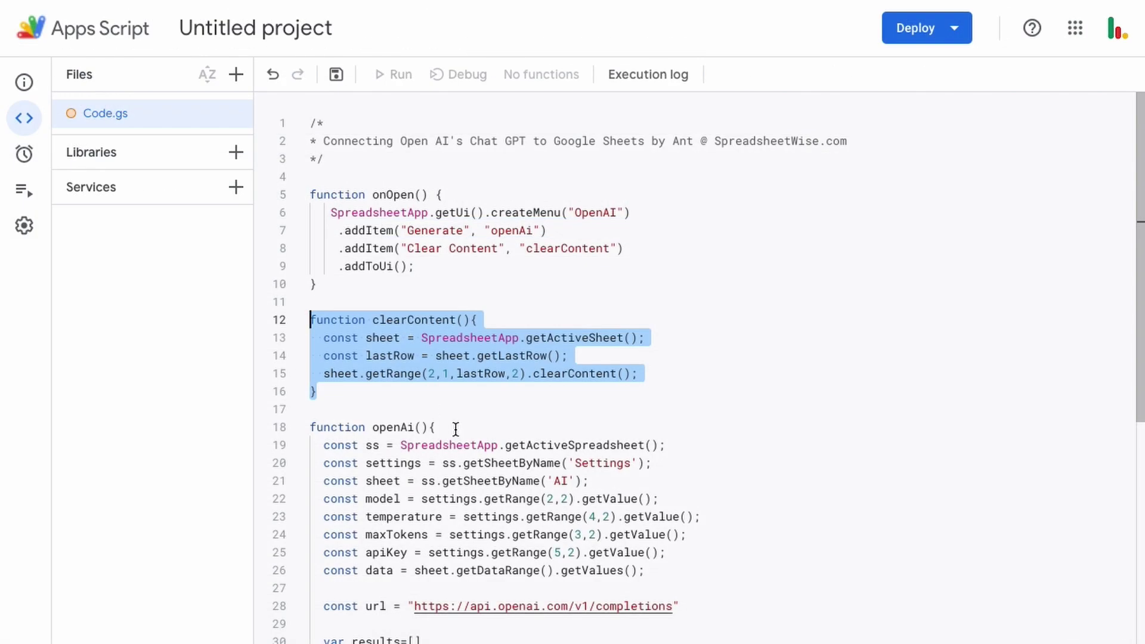
Place the cursor on line 18 in the openAI function of Code.gs and review the script
{"action": "left_click", "coordinate": [455, 428]}
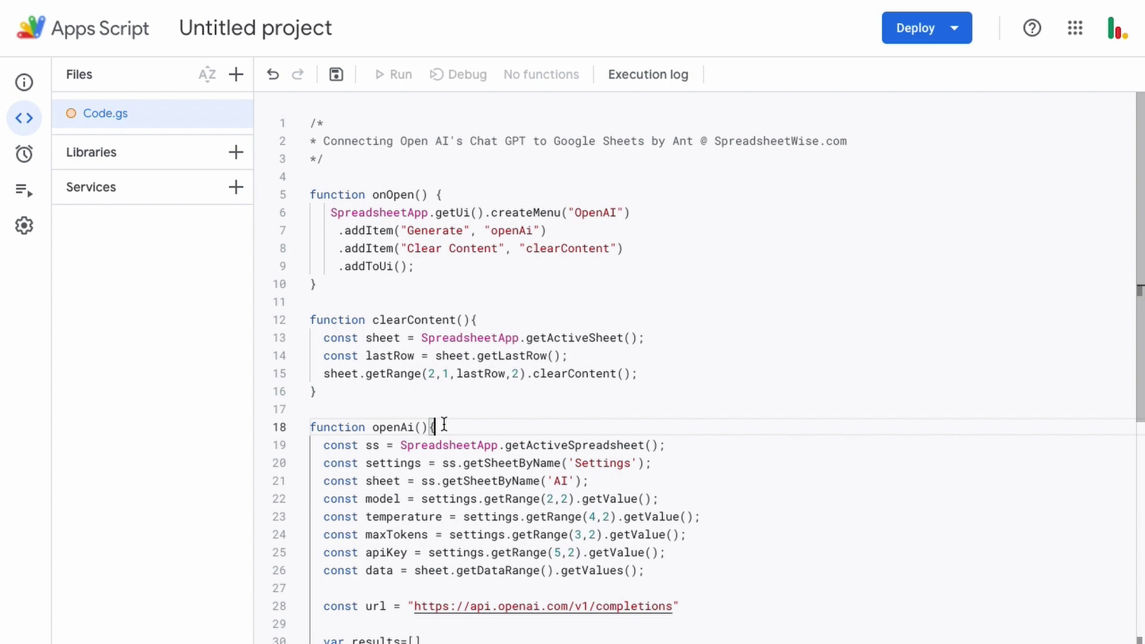
{"action": "scroll", "coordinate": [444, 425], "scroll_direction": "down", "scroll_amount": 3}
{"action": "scroll", "coordinate": [462, 463], "scroll_direction": "up", "scroll_amount": 3}
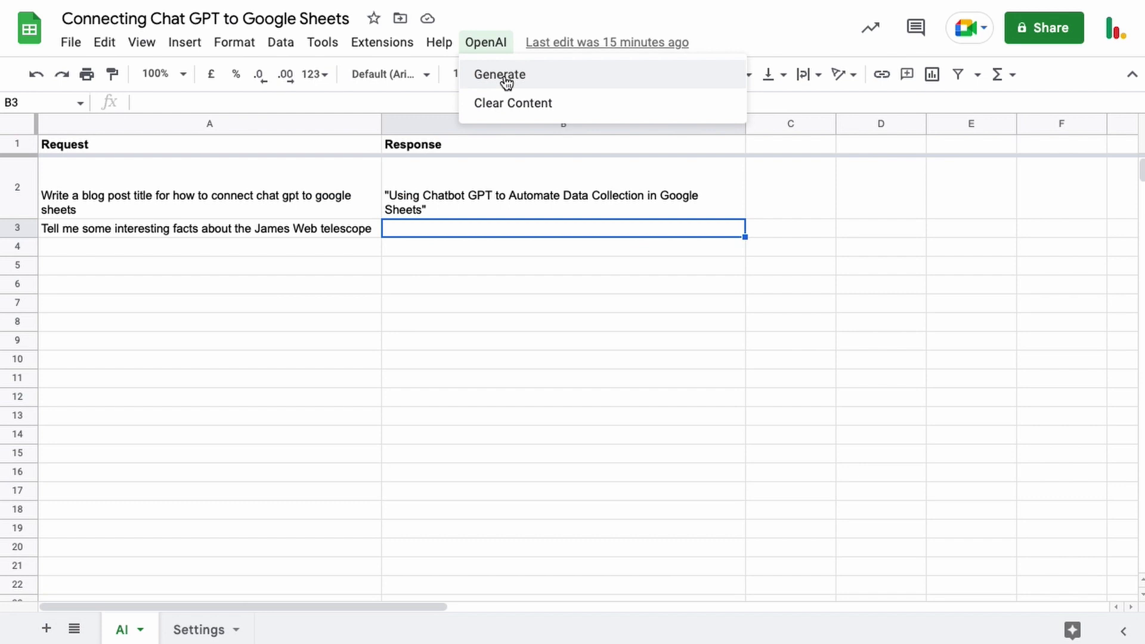
Run OpenAI > Generate so row 3 gets ten James Webb telescope facts, then reopen the OpenAI menu
{"action": "left_click", "coordinate": [505, 77]}
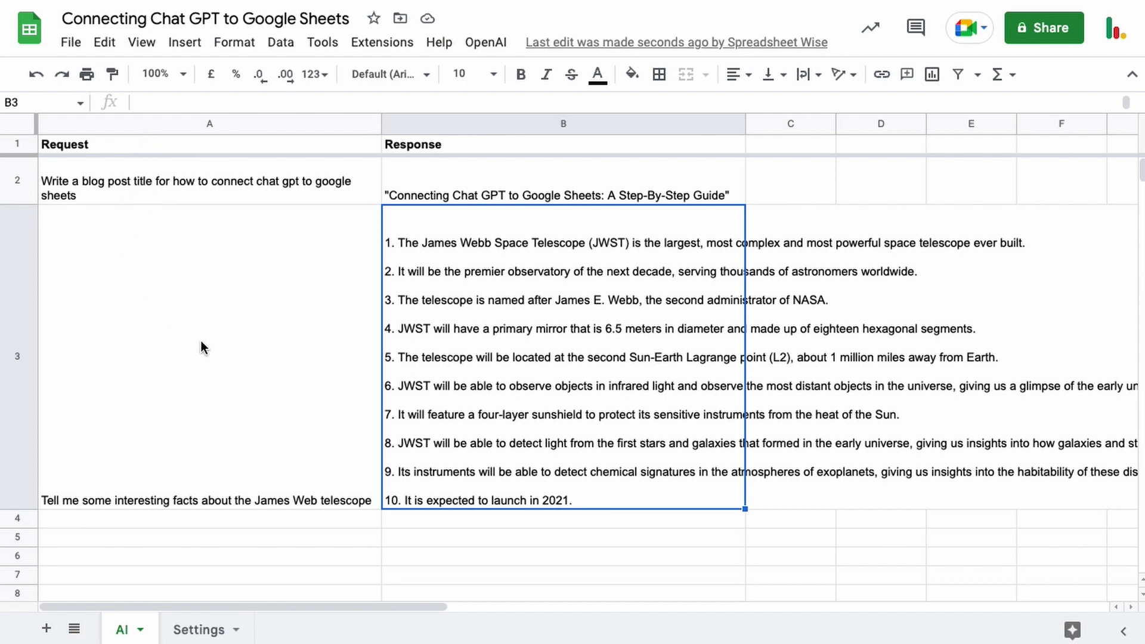
{"action": "scroll", "coordinate": [201, 341], "scroll_direction": "down", "scroll_amount": 5}
{"action": "scroll", "coordinate": [202, 341], "scroll_direction": "up", "scroll_amount": 5}
{"action": "left_click", "coordinate": [486, 43]}
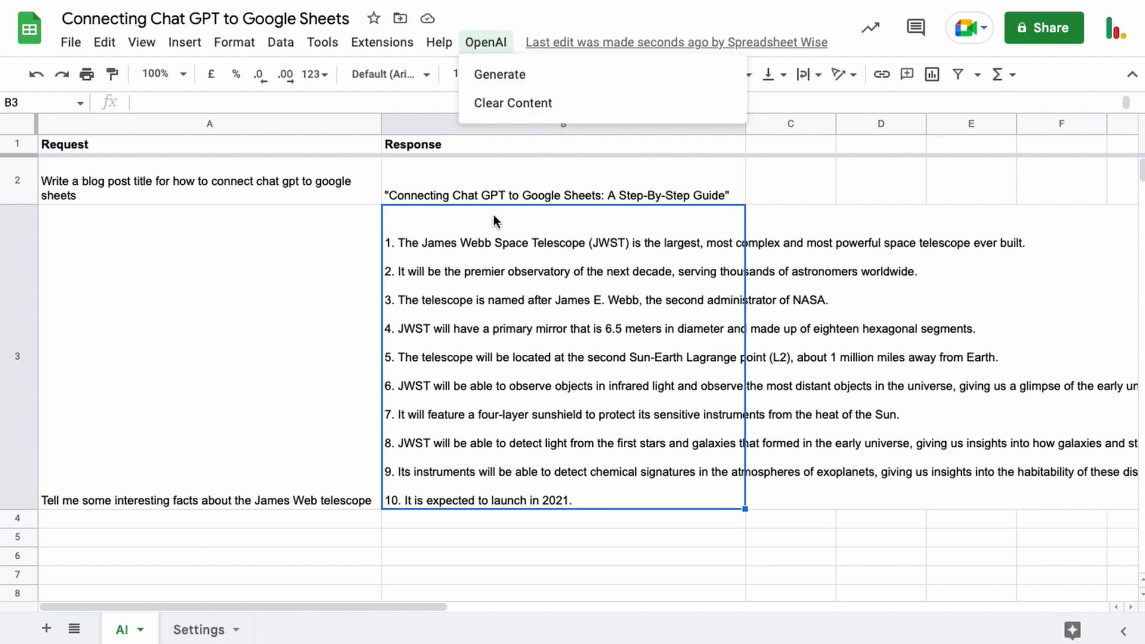
Close the OpenAI menu by clicking cell B2 without generating anything
{"action": "left_click", "coordinate": [476, 195]}
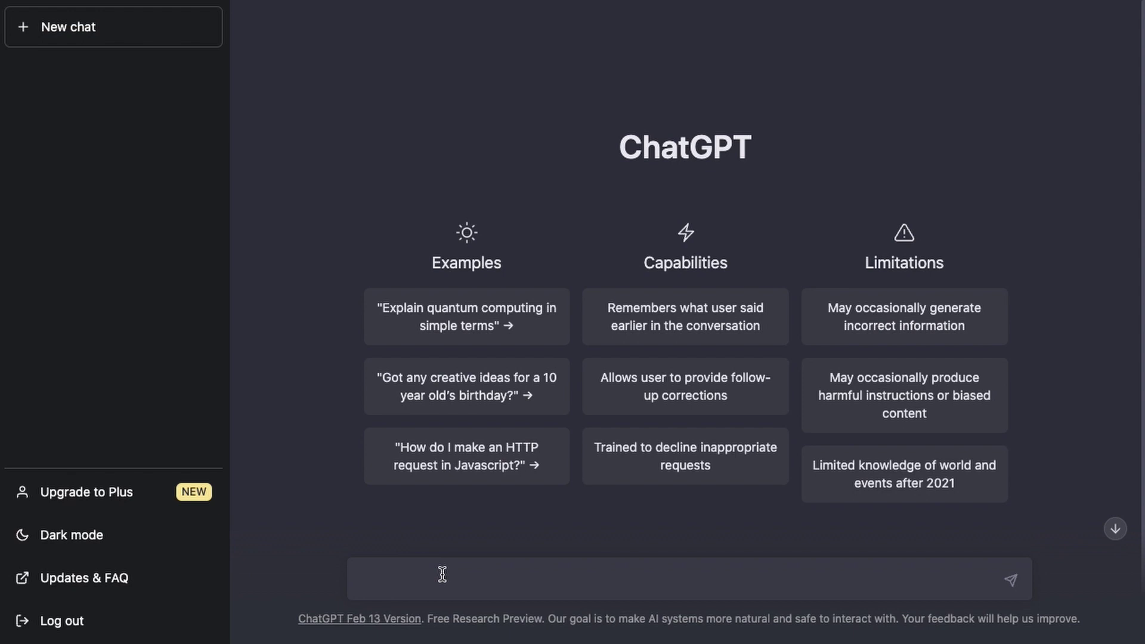
Ask ChatGPT for interesting James Webb telescope facts and return to the top of its ten-point reply
{"action": "type", "text": "Tell me some interesting facts about the James Web telescope"}
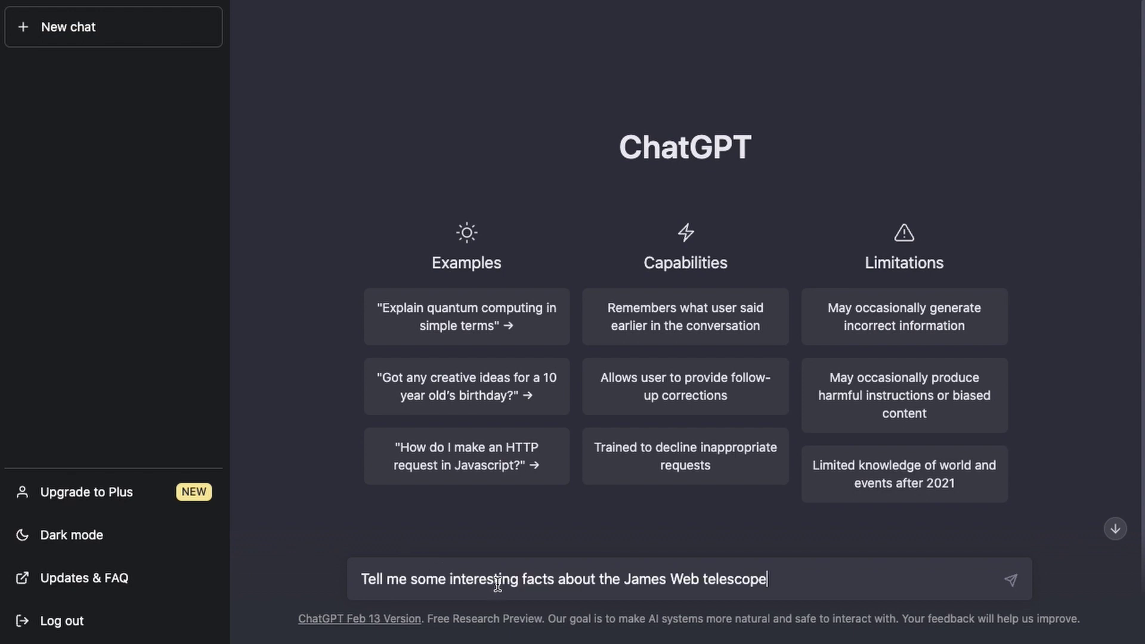
{"action": "key", "text": "Return"}
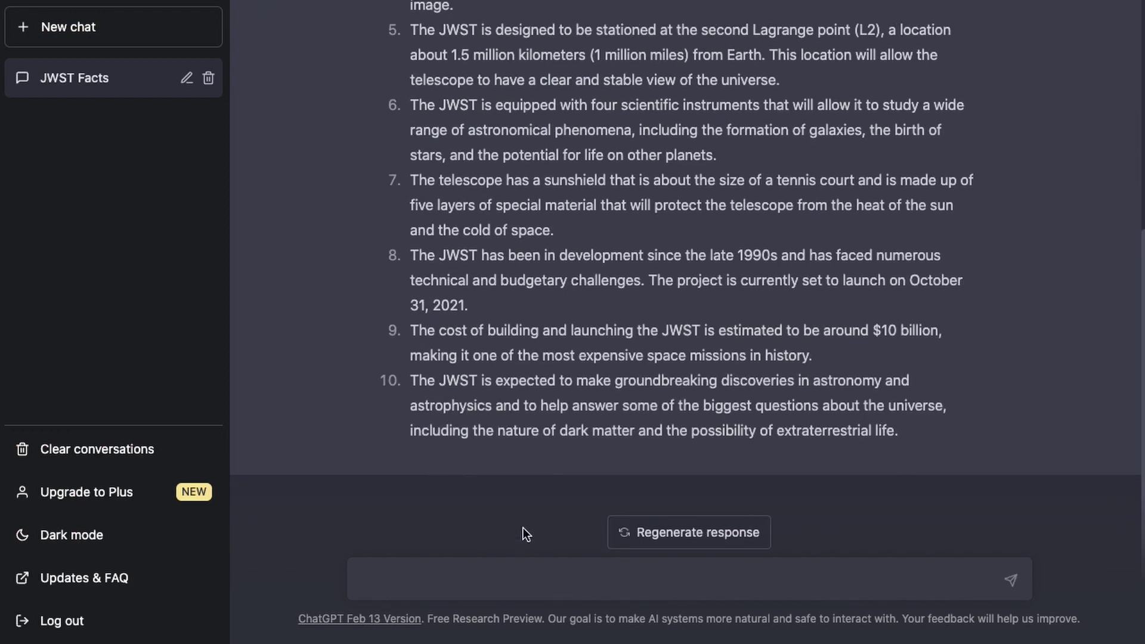
{"action": "scroll", "coordinate": [761, 316], "scroll_direction": "up", "scroll_amount": 6}
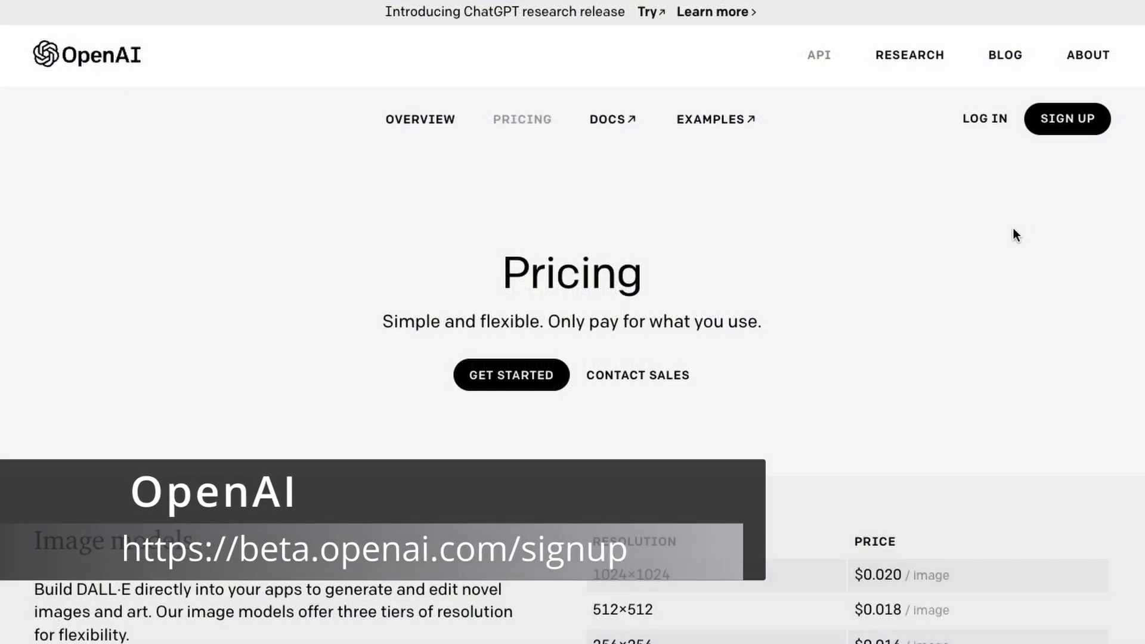
Begin OpenAI account signup from the pricing page and continue past the Create your account form
{"action": "left_click", "coordinate": [1075, 122]}
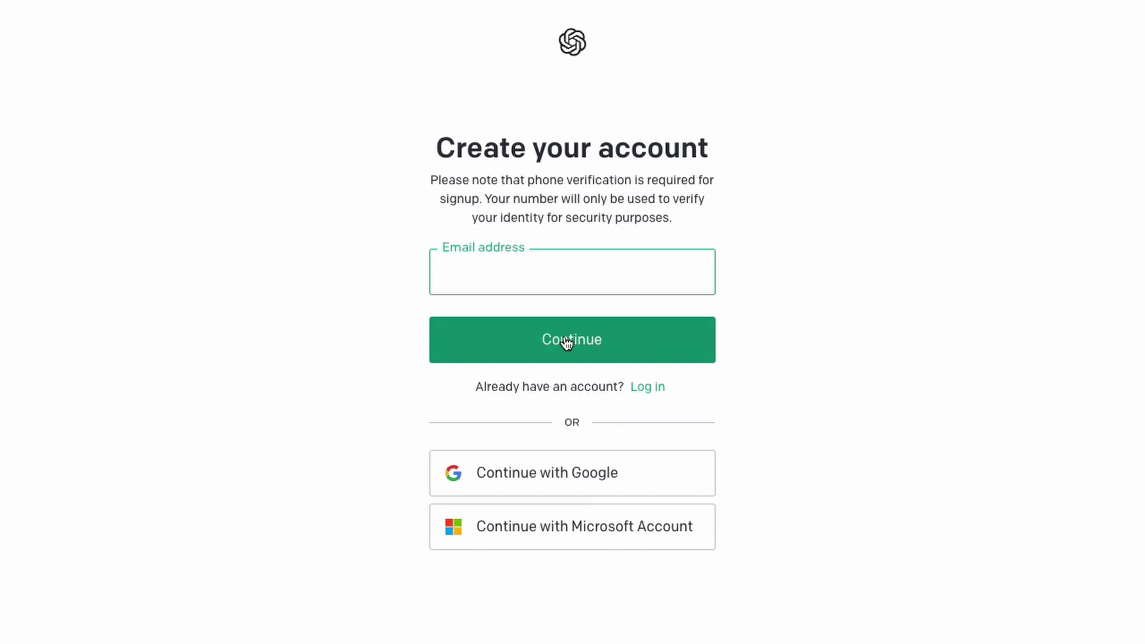
{"action": "left_click", "coordinate": [567, 343]}
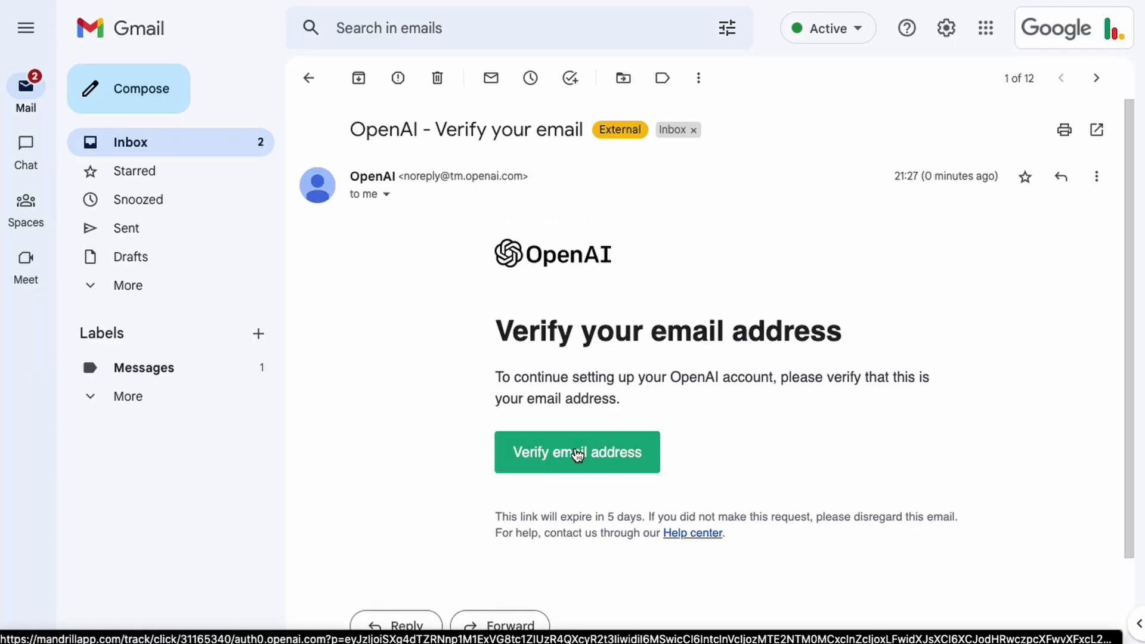
Confirm the new OpenAI account with Verify email address in the Gmail message
{"action": "left_click", "coordinate": [577, 454]}
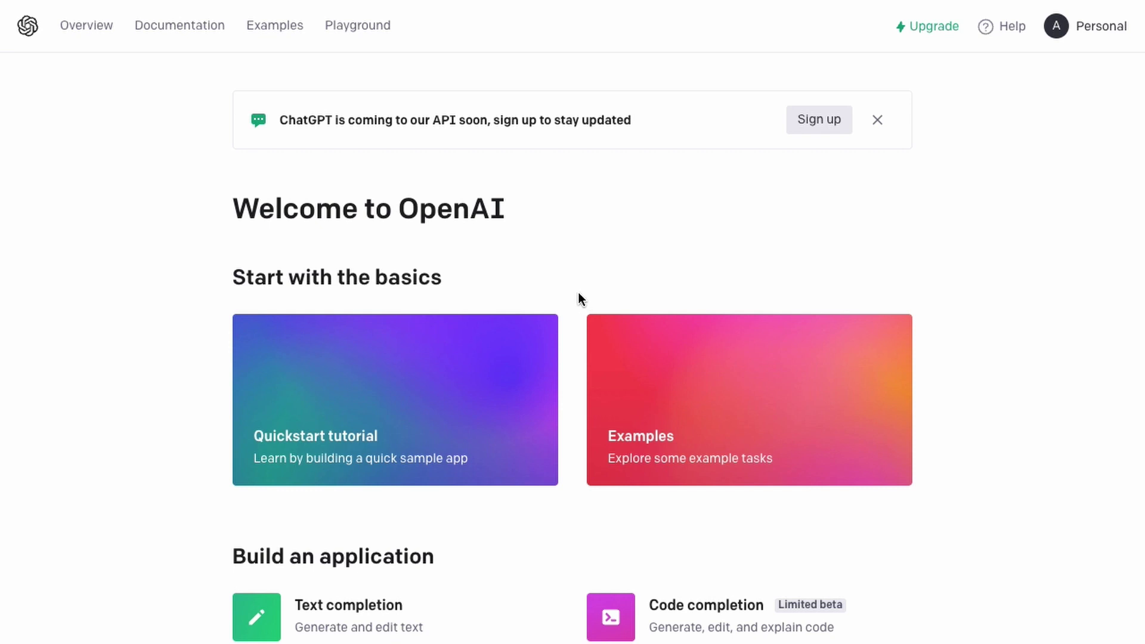
Open the Personal account menu and look through the Welcome to OpenAI overview
{"action": "left_click", "coordinate": [1098, 30]}
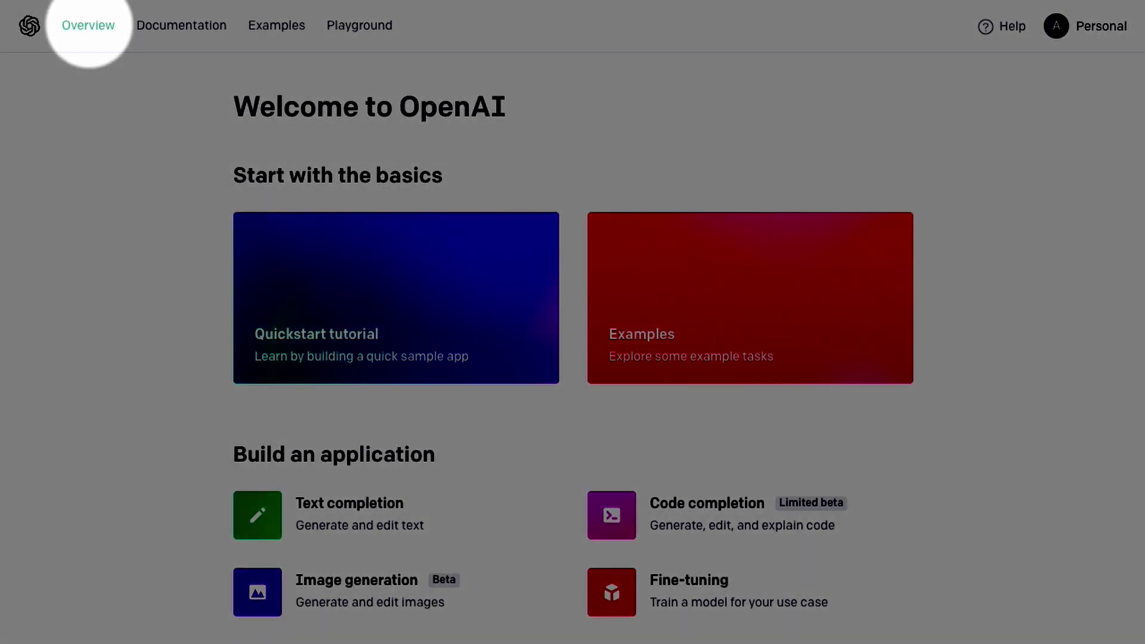
{"action": "scroll", "coordinate": [798, 191], "scroll_direction": "down", "scroll_amount": 1}
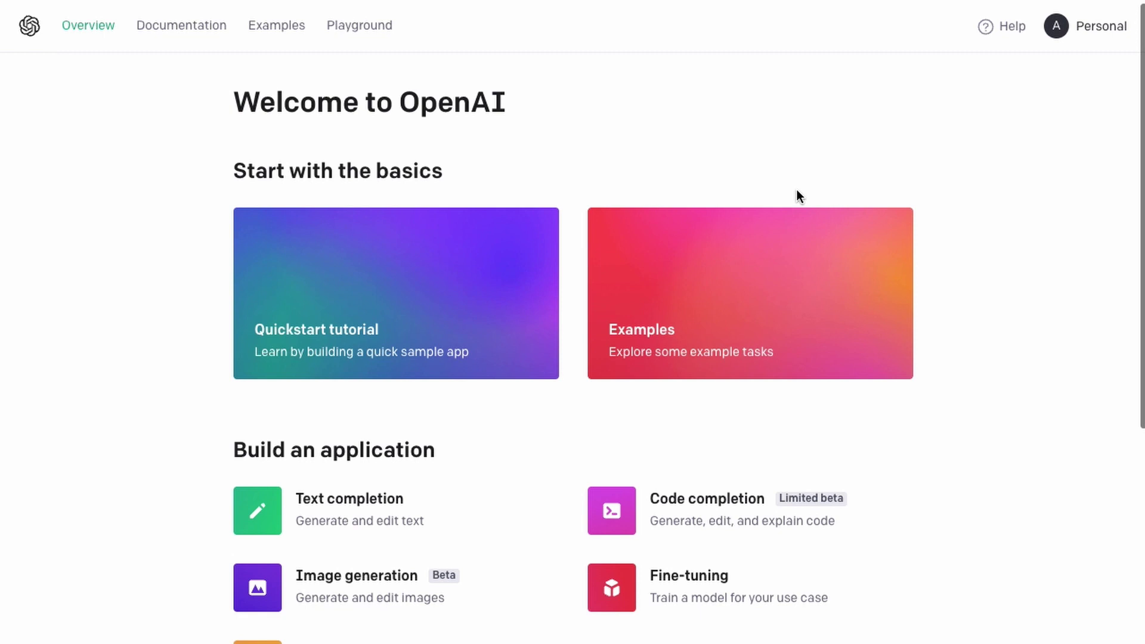
{"action": "scroll", "coordinate": [797, 190], "scroll_direction": "down", "scroll_amount": 3}
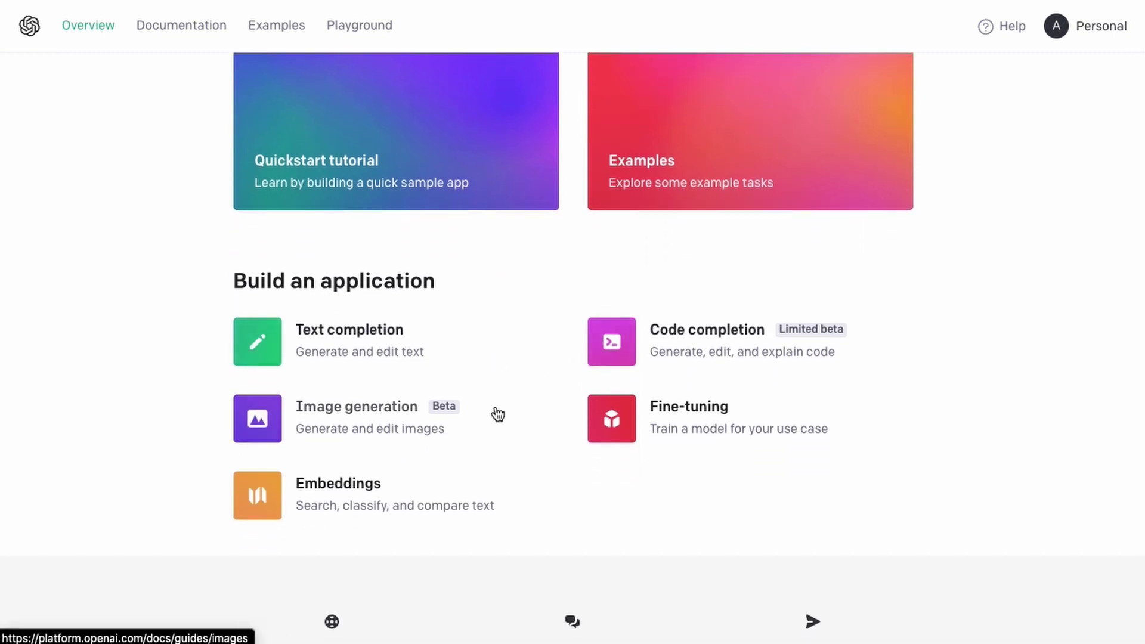
{"action": "scroll", "coordinate": [391, 209], "scroll_direction": "up", "scroll_amount": 2}
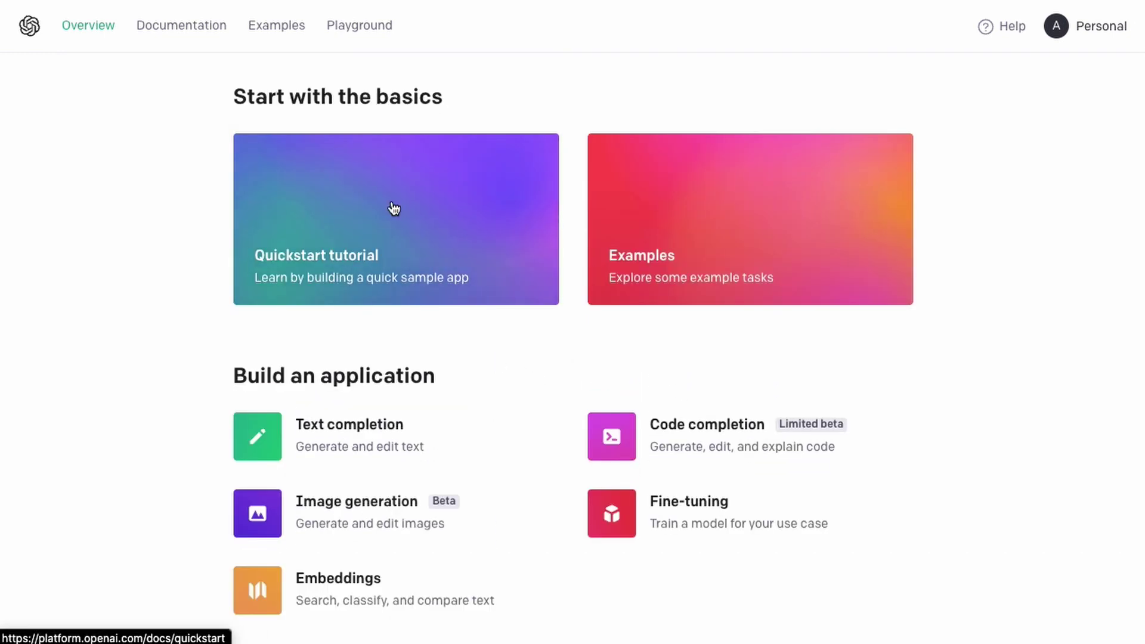
{"action": "scroll", "coordinate": [394, 208], "scroll_direction": "up", "scroll_amount": 2}
Browse the Documentation models list and Examples pages, ending on the Playground
{"action": "left_click", "coordinate": [205, 29]}
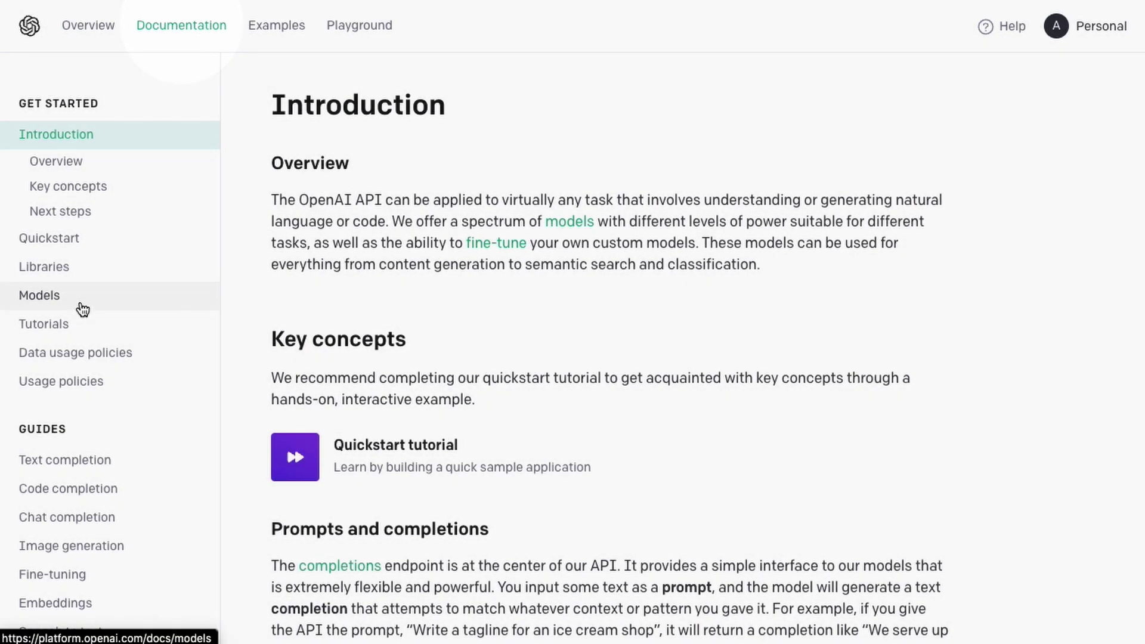
{"action": "left_click", "coordinate": [76, 301]}
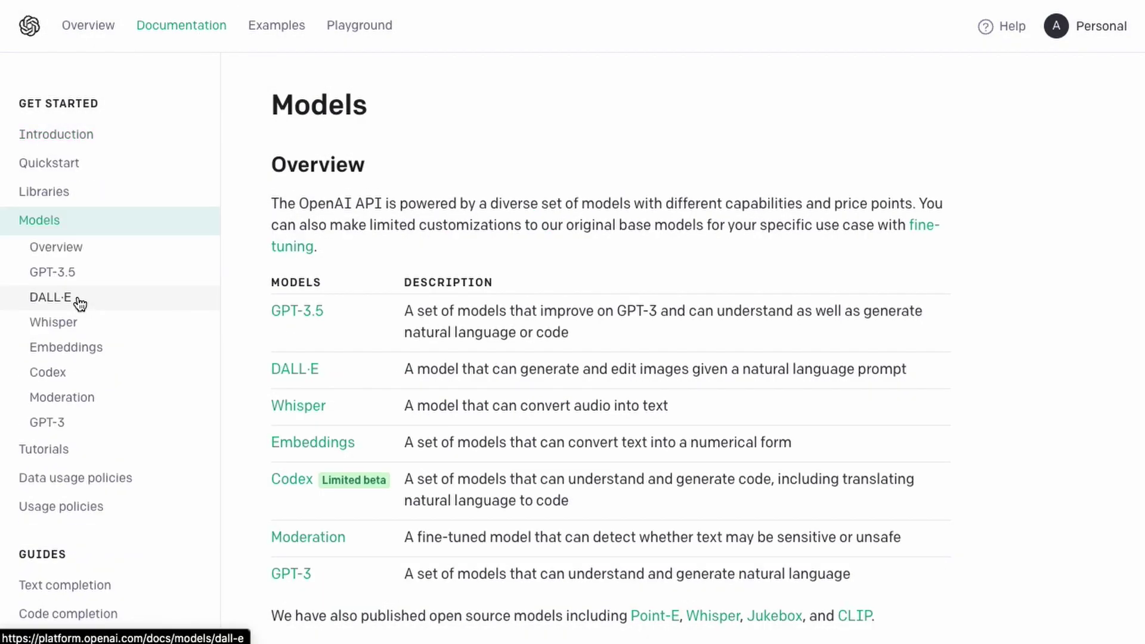
{"action": "scroll", "coordinate": [545, 303], "scroll_direction": "down", "scroll_amount": 7}
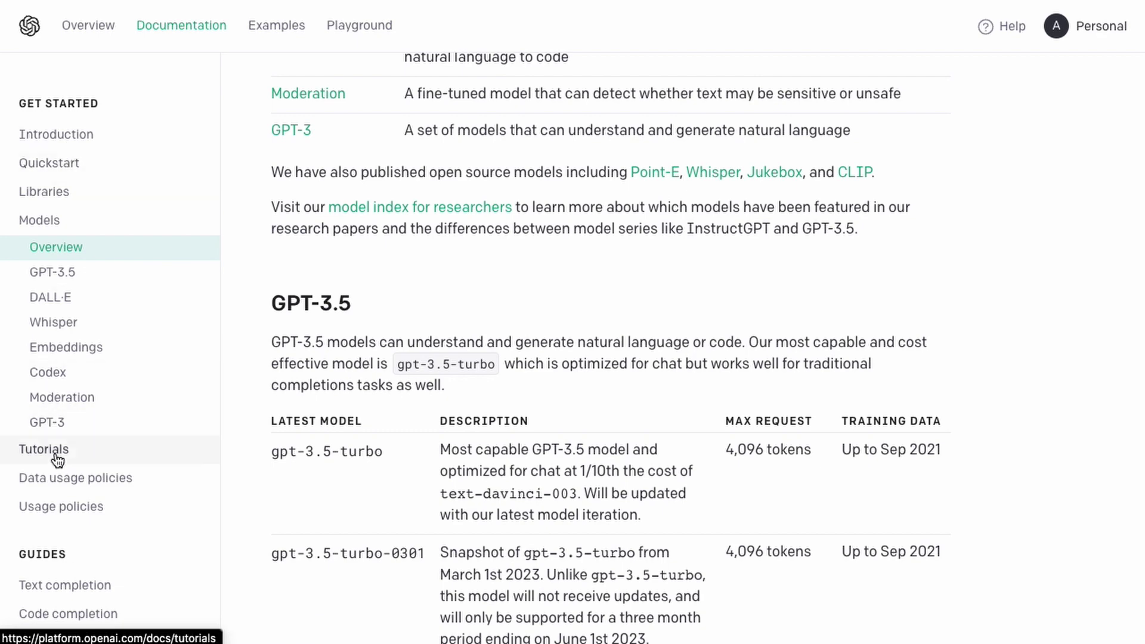
{"action": "left_click", "coordinate": [273, 25]}
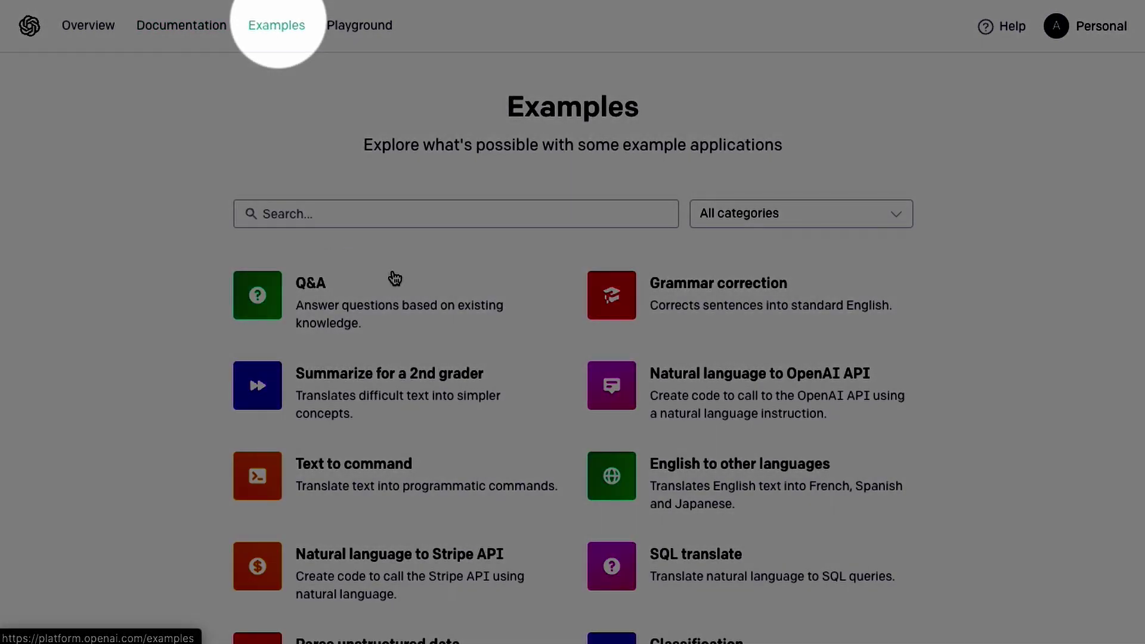
{"action": "scroll", "coordinate": [394, 279], "scroll_direction": "down", "scroll_amount": 3}
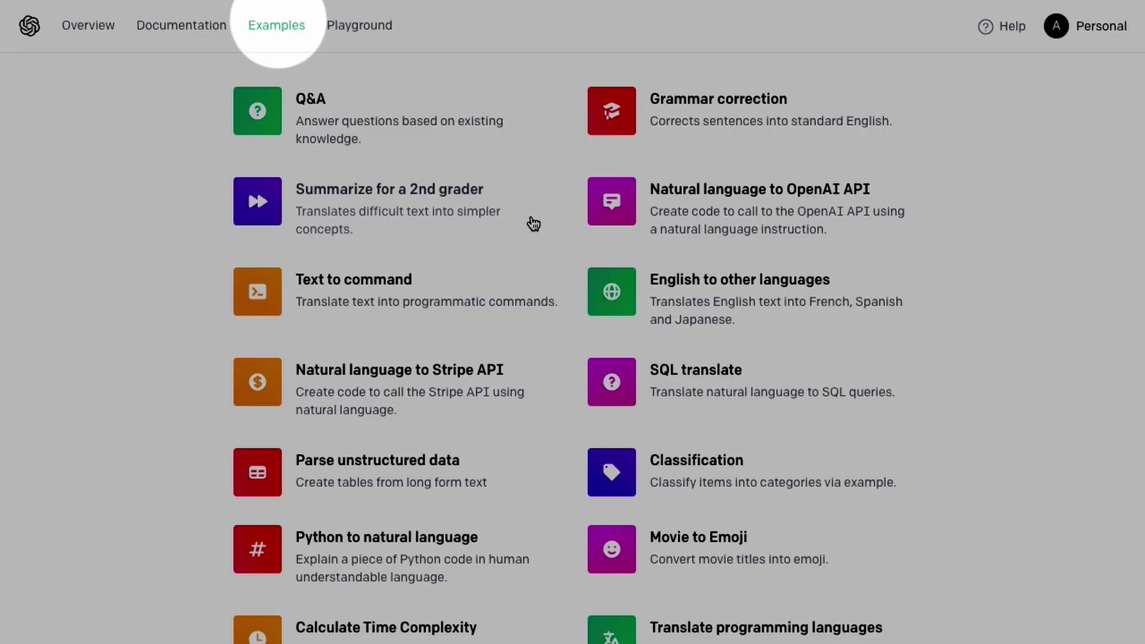
{"action": "left_click", "coordinate": [360, 25]}
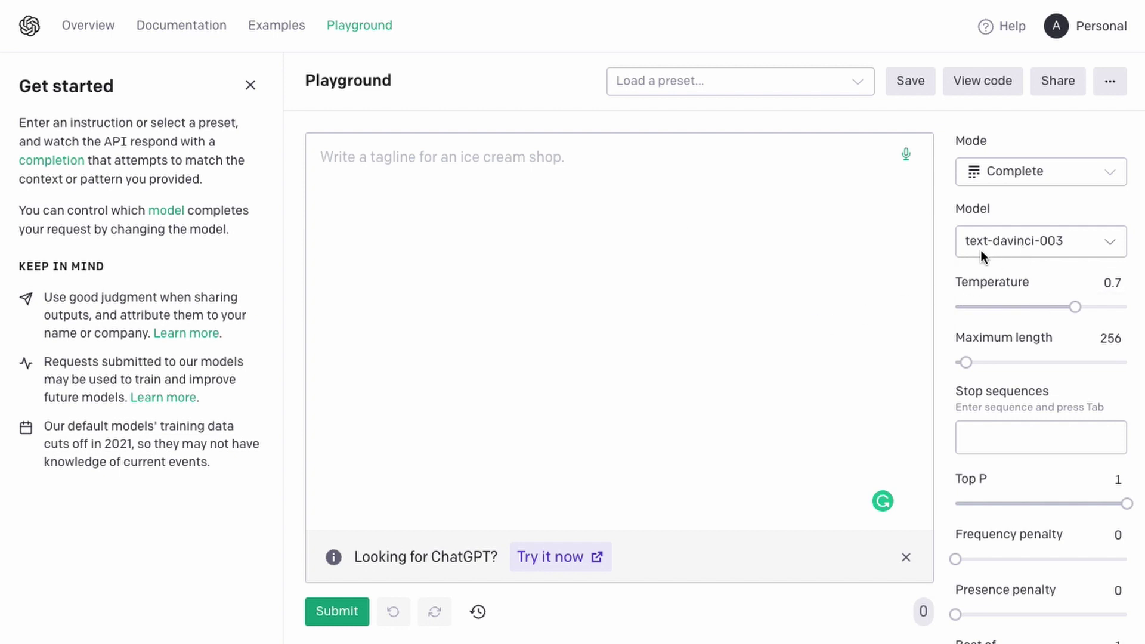
Focus the Playground prompt box and review the text-davinci-003 Model and Temperature settings
{"action": "left_click", "coordinate": [429, 258]}
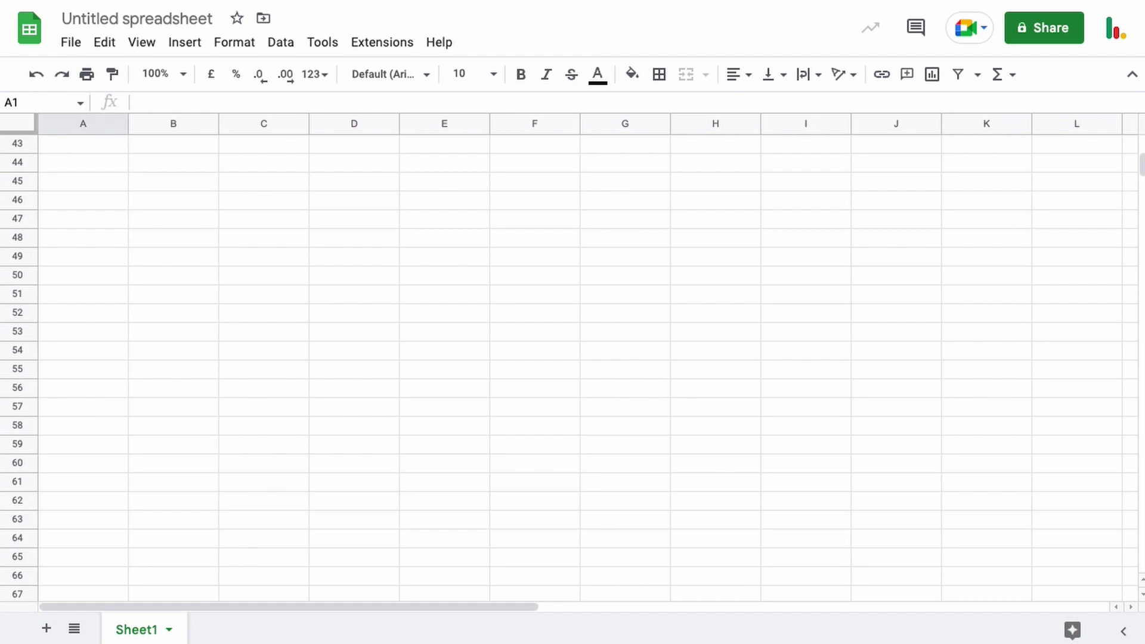
Rename the spreadsheet to 'Chat GPT' and its first sheet to 'AI'
{"action": "left_click", "coordinate": [110, 14]}
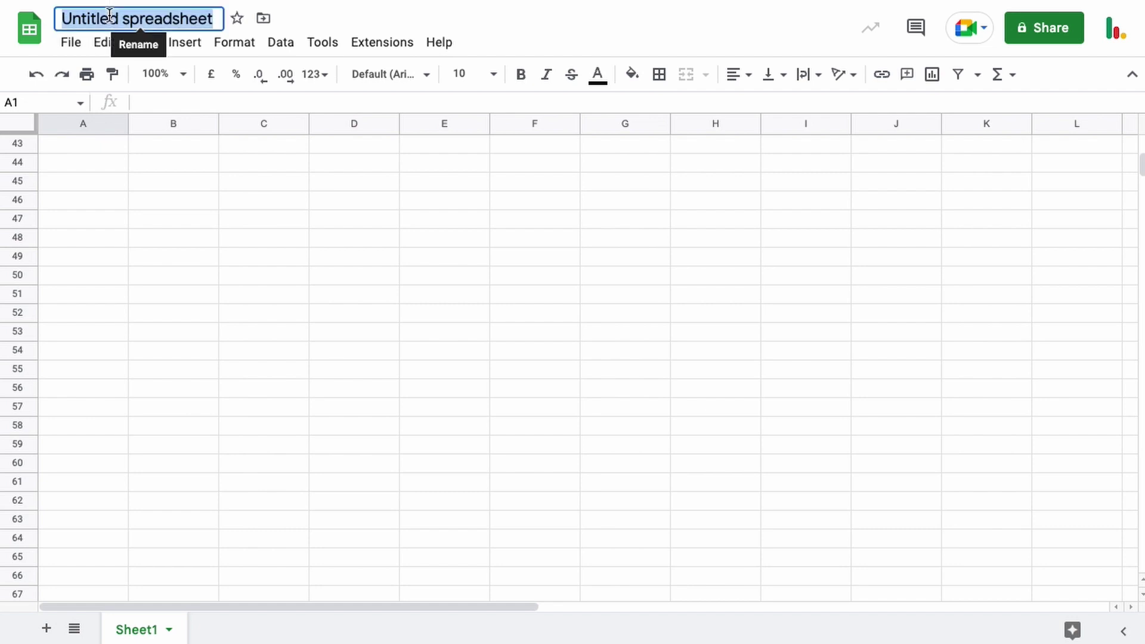
{"action": "type", "text": "Chat"}
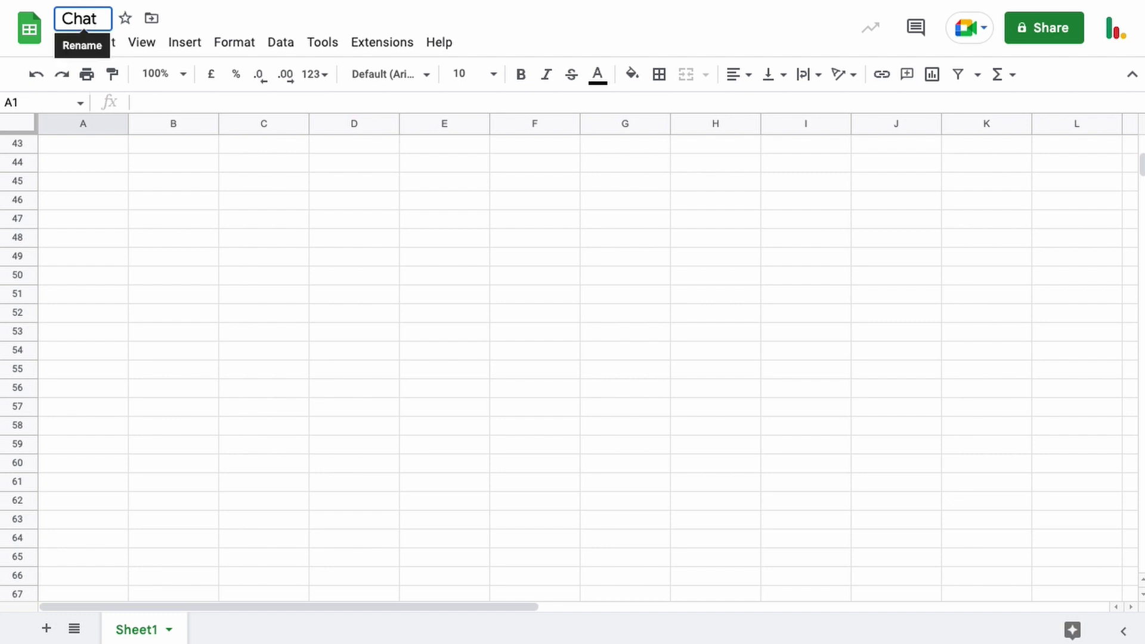
{"action": "type", "text": " GPT"}
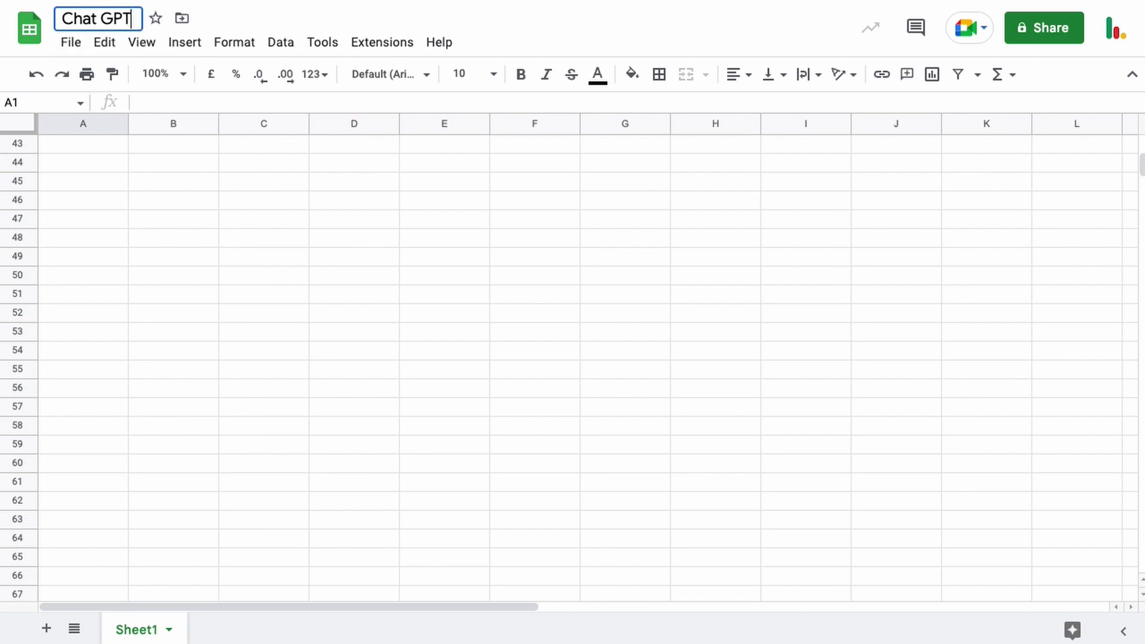
{"action": "double_click", "coordinate": [122, 630]}
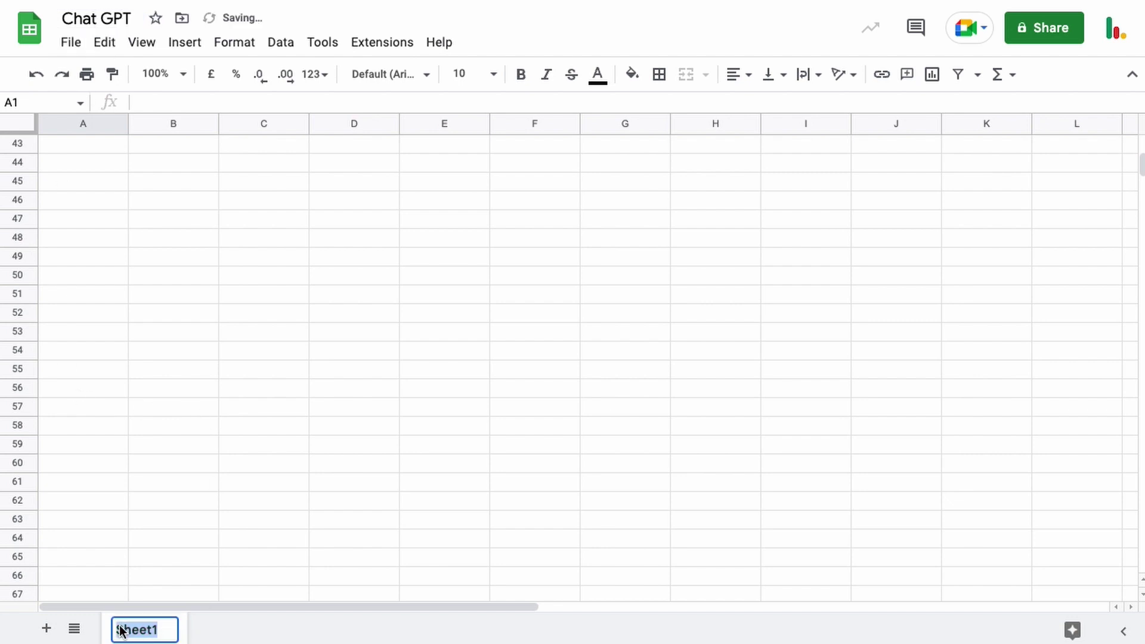
{"action": "type", "text": "AI"}
{"action": "key", "text": "Return"}
Add a second sheet named 'Settings', then return to the AI sheet
{"action": "left_click", "coordinate": [46, 629]}
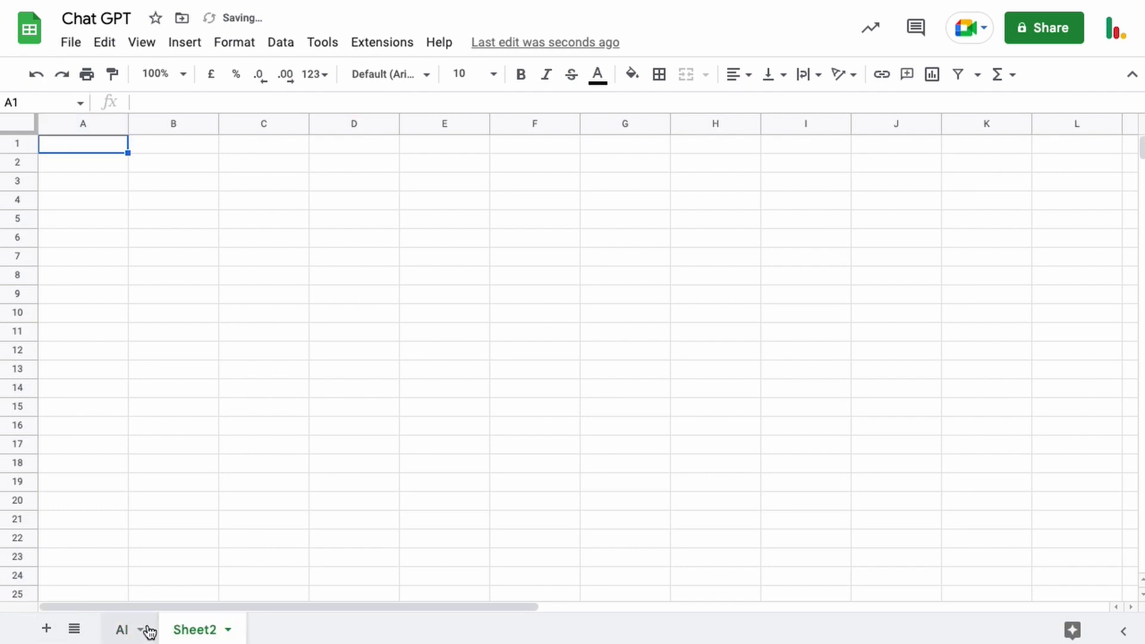
{"action": "double_click", "coordinate": [185, 630]}
{"action": "type", "text": "Setti"}
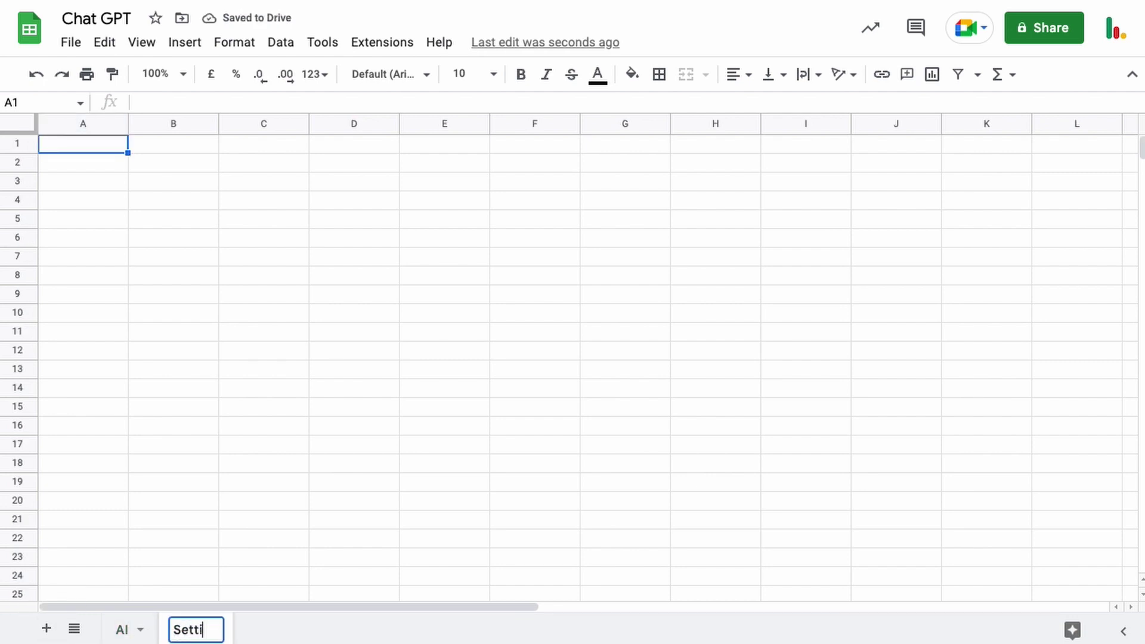
{"action": "type", "text": "ngs"}
{"action": "key", "text": "Return"}
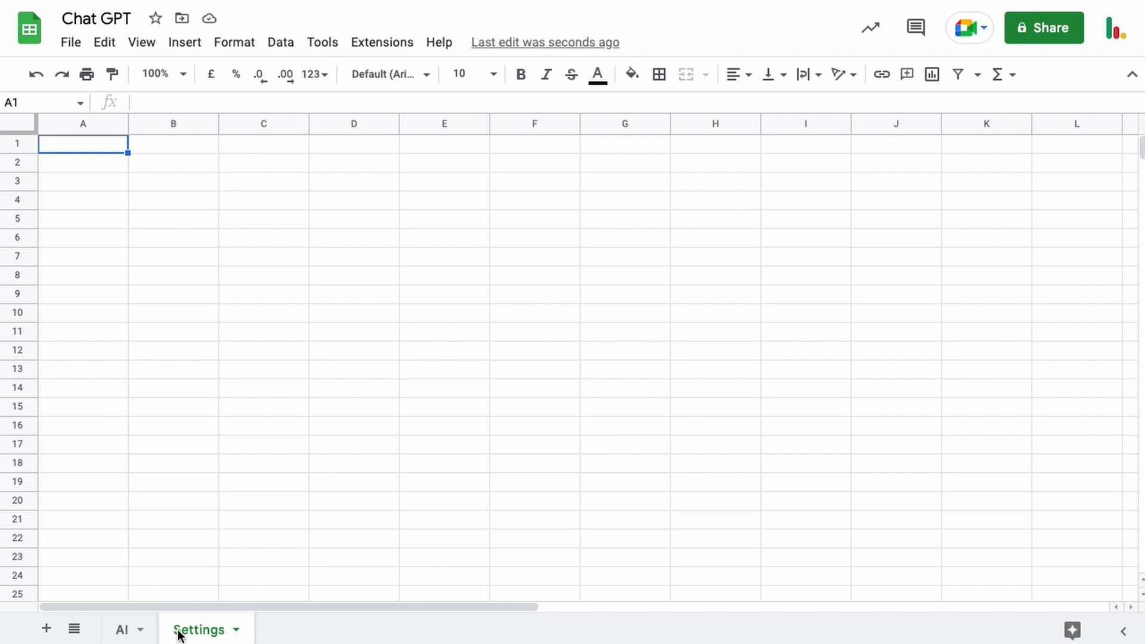
{"action": "left_click", "coordinate": [117, 630]}
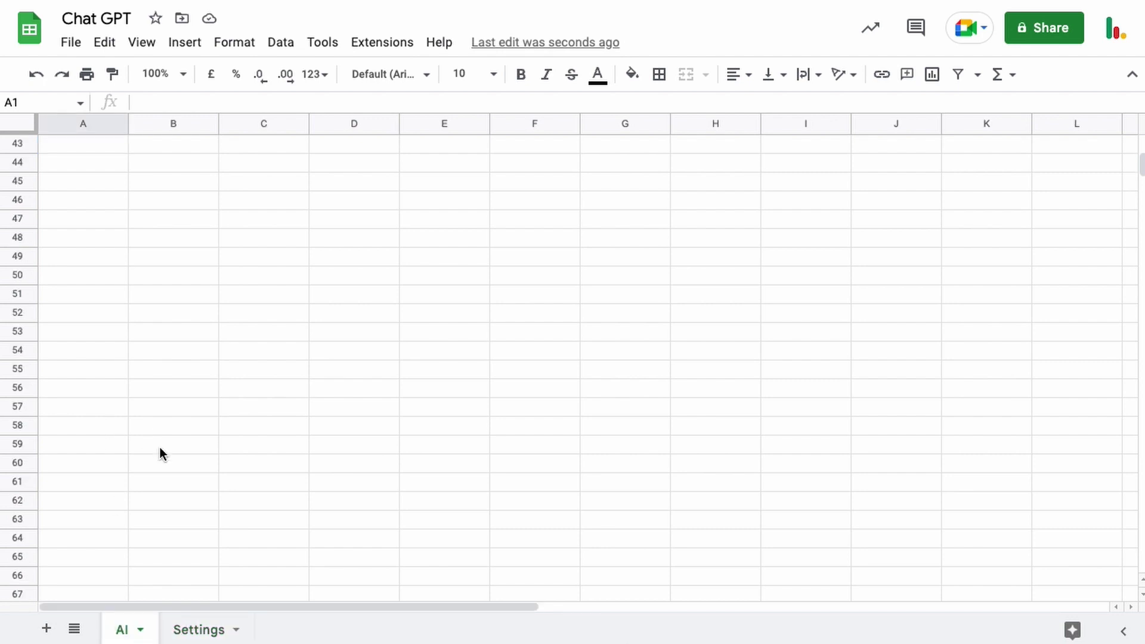
On the Settings sheet, enter the headers Parameter and Value in row 1
{"action": "left_click", "coordinate": [202, 632]}
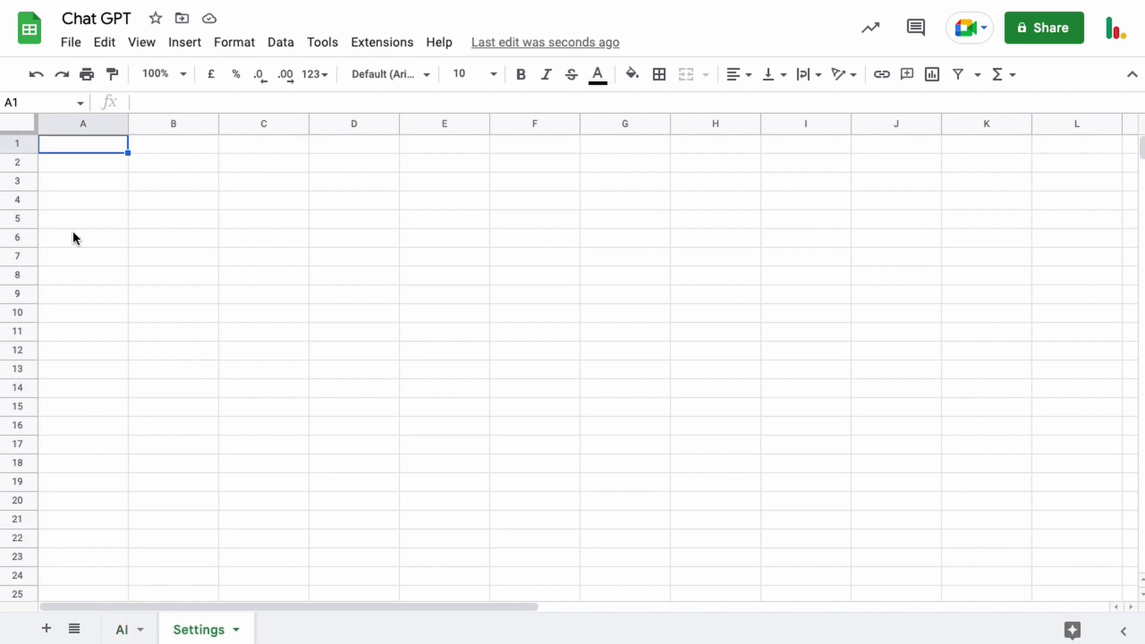
{"action": "type", "text": "Parameter"}
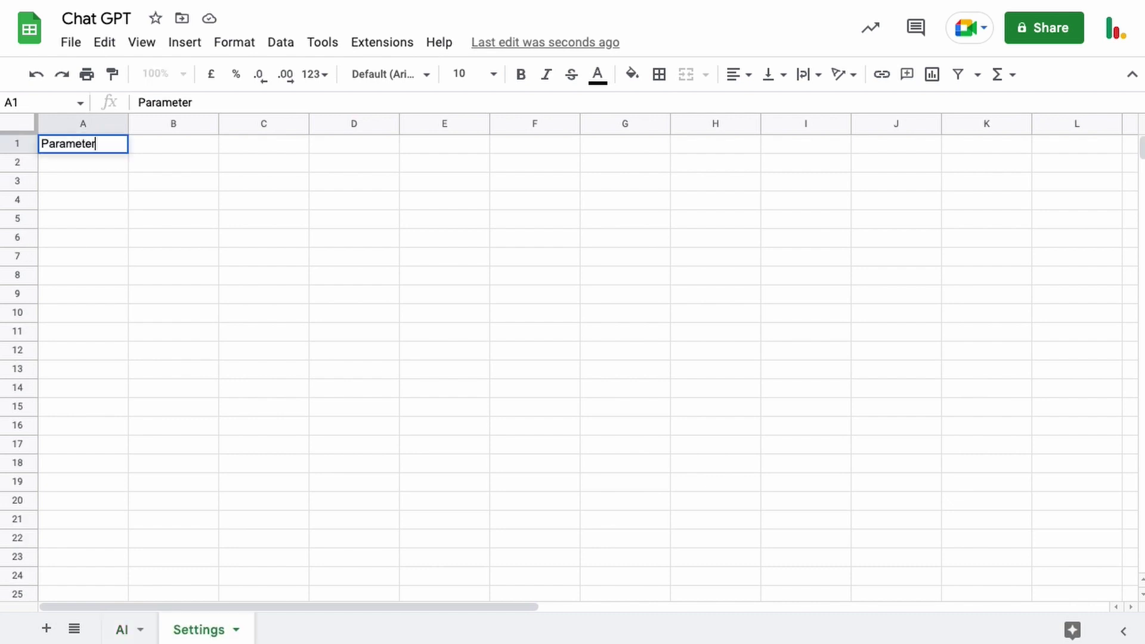
{"action": "key", "text": "Tab"}
{"action": "type", "text": "Value"}
{"action": "key", "text": "Return"}
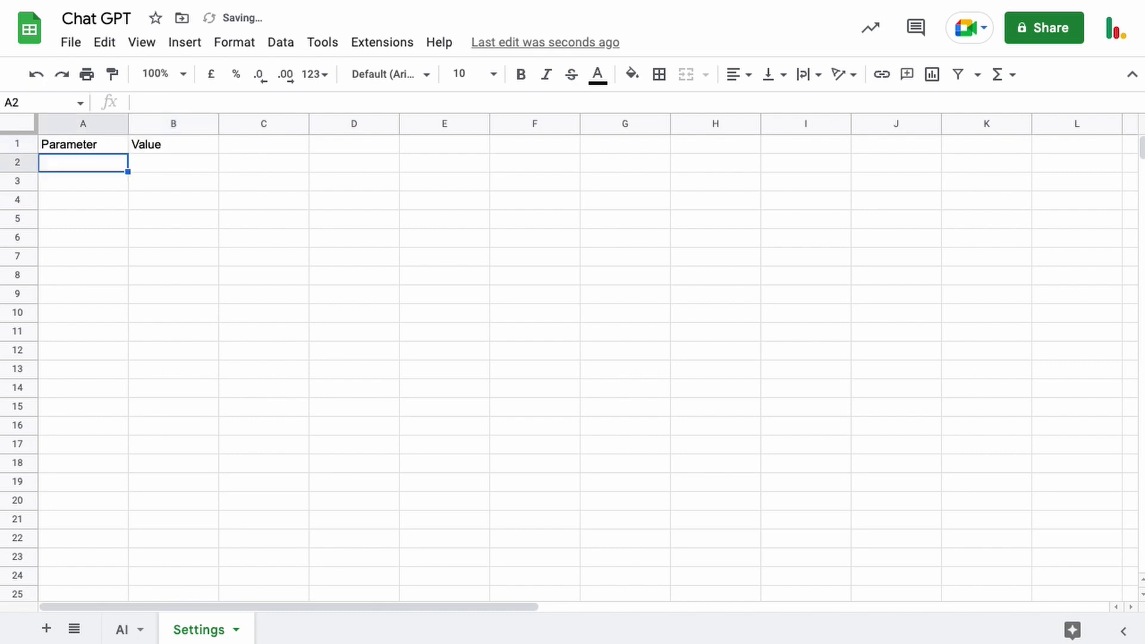
List Model, Max Tokens, Temperature and API Key down column A
{"action": "type", "text": "Model"}
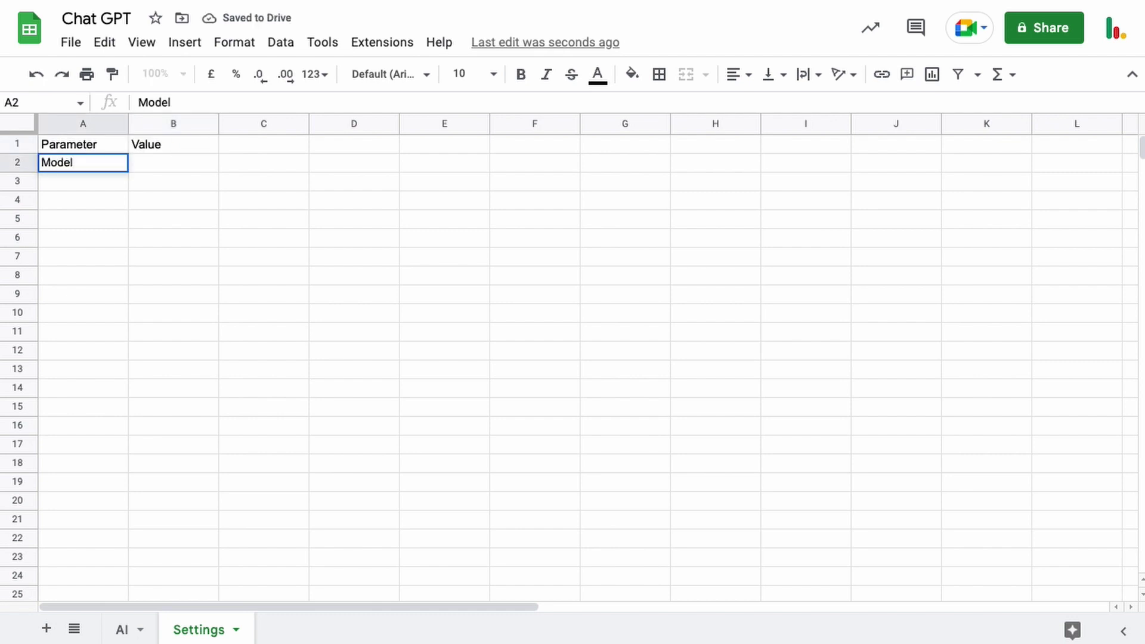
{"action": "key", "text": "Return"}
{"action": "type", "text": "Max To"}
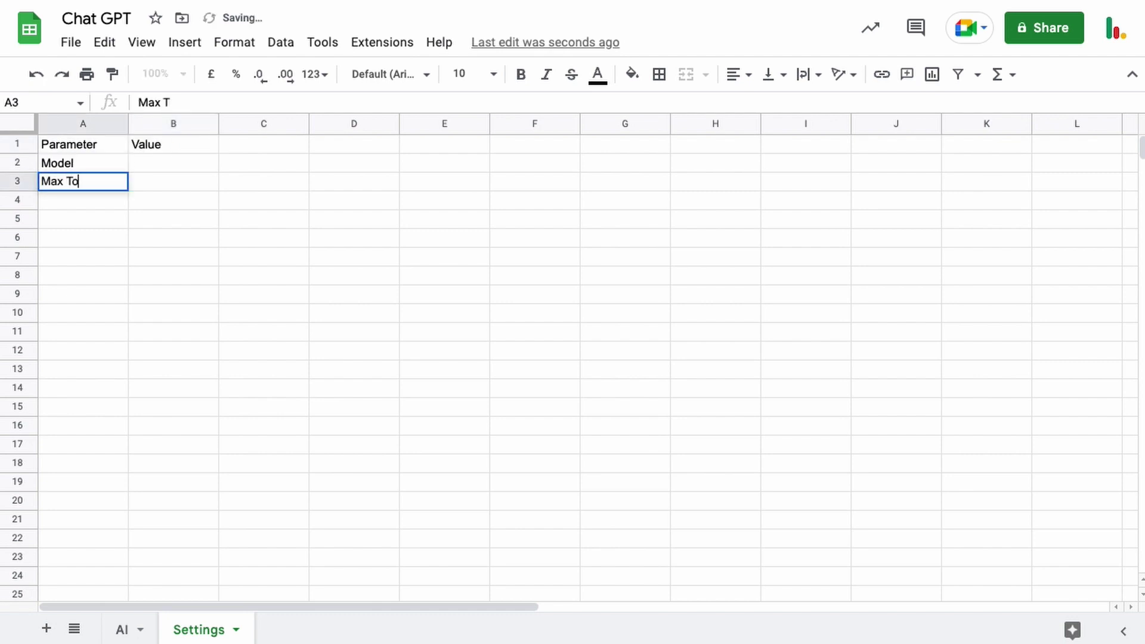
{"action": "type", "text": "kens"}
{"action": "key", "text": "Return"}
{"action": "type", "text": "T"}
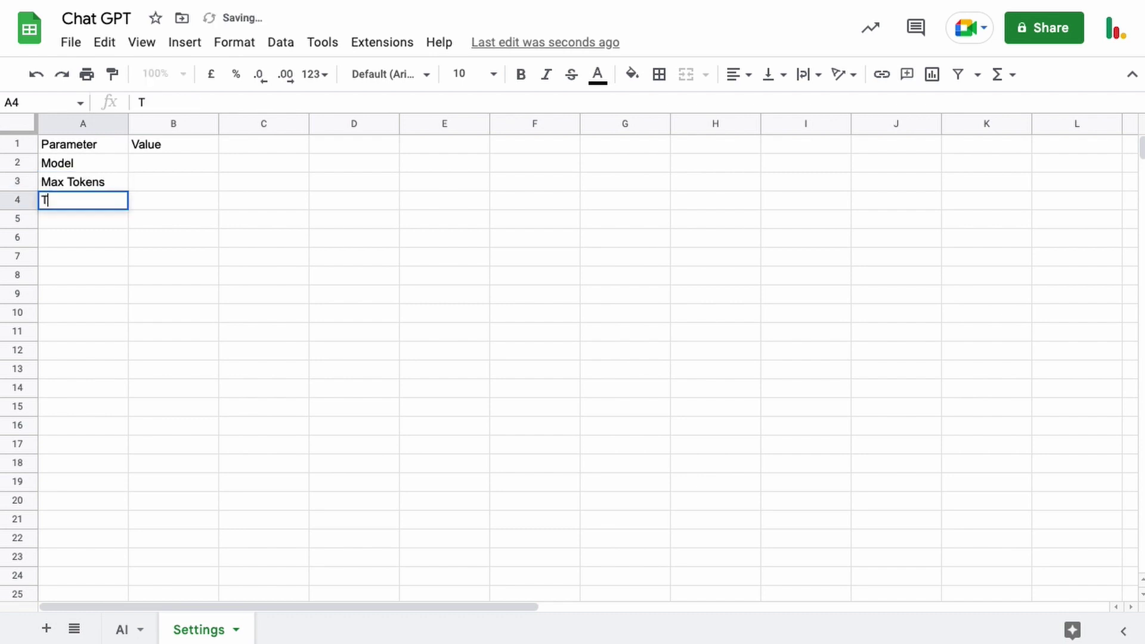
{"action": "type", "text": "emperature"}
{"action": "key", "text": "Return"}
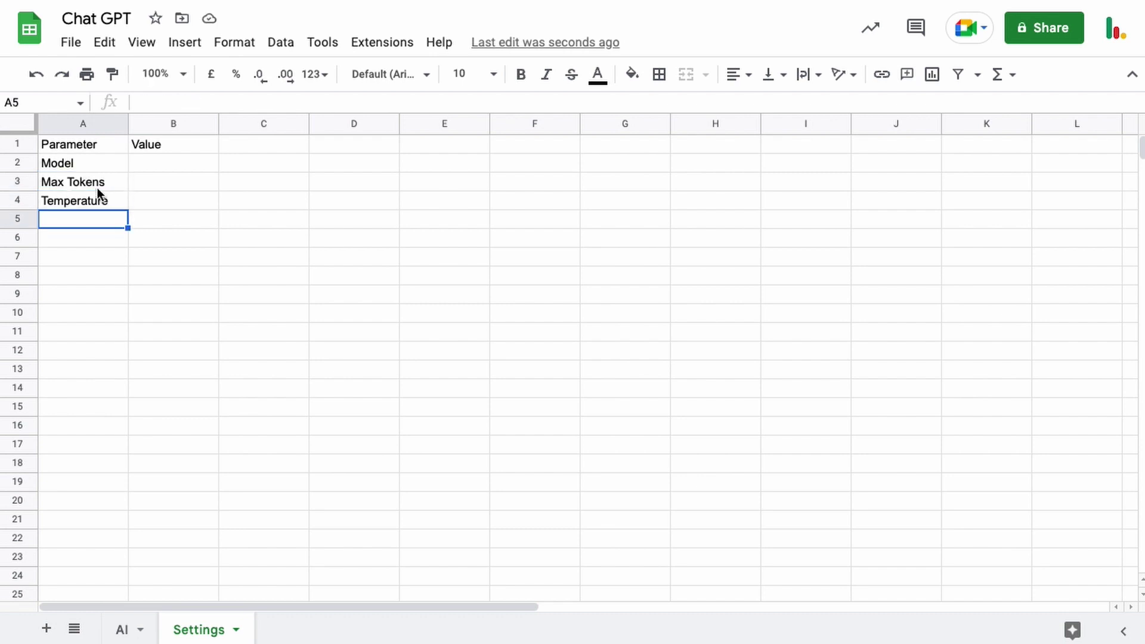
{"action": "type", "text": "API Key"}
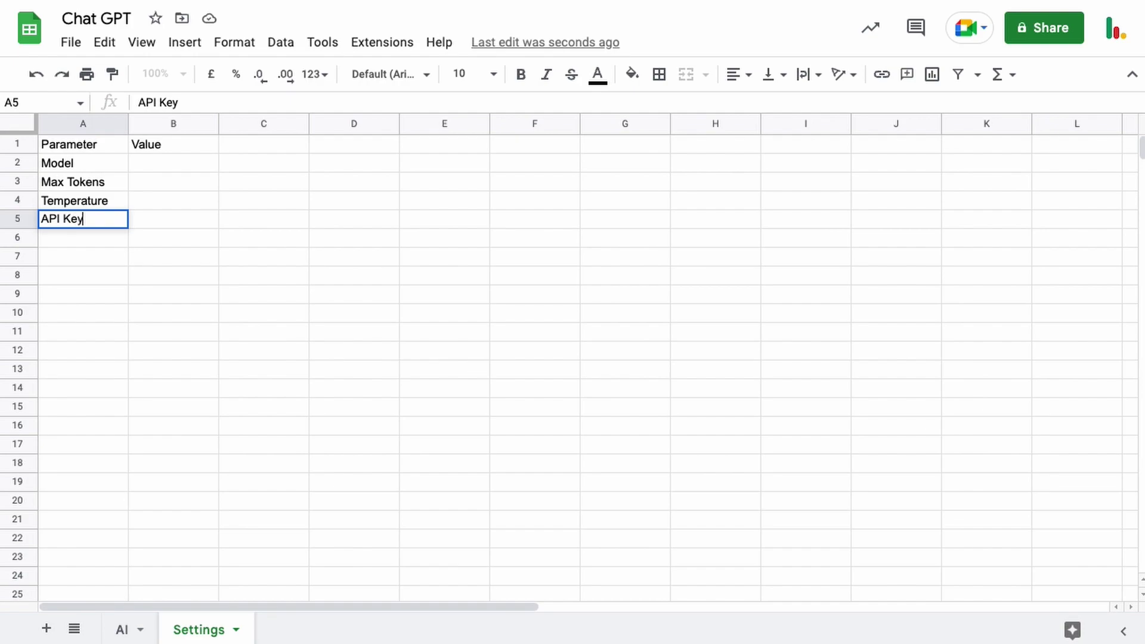
{"action": "key", "text": "Return"}
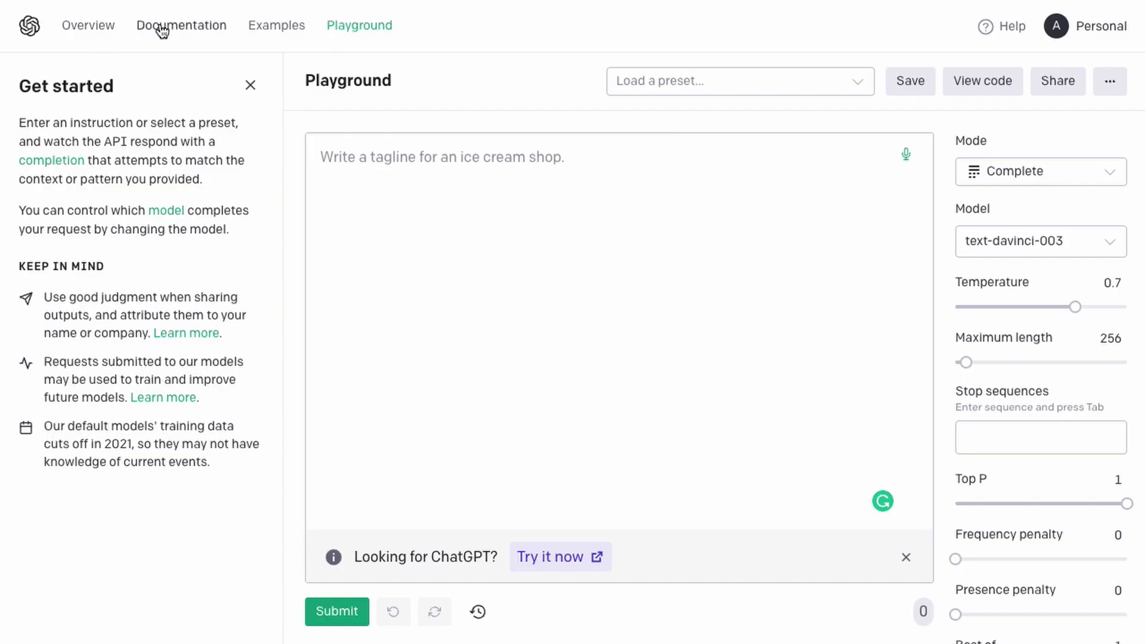
Go to Documentation > Models, scroll to the GPT-3.5 table and select text-davinci-003
{"action": "left_click", "coordinate": [161, 30]}
{"action": "left_click", "coordinate": [43, 296]}
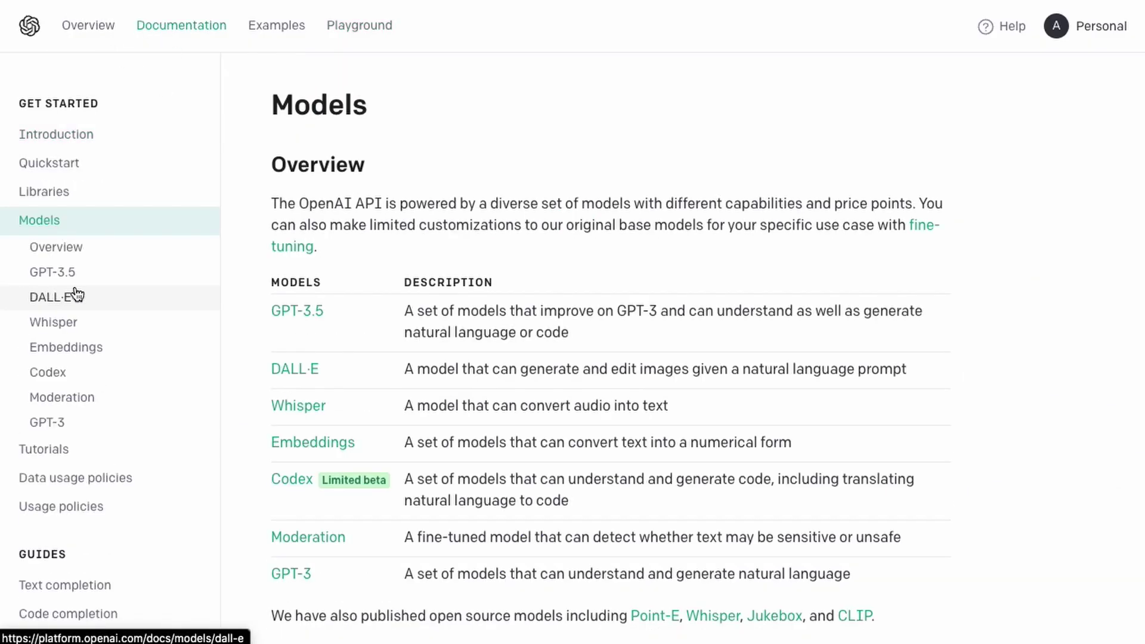
{"action": "scroll", "coordinate": [563, 308], "scroll_direction": "down", "scroll_amount": 2}
{"action": "scroll", "coordinate": [563, 308], "scroll_direction": "down", "scroll_amount": 9}
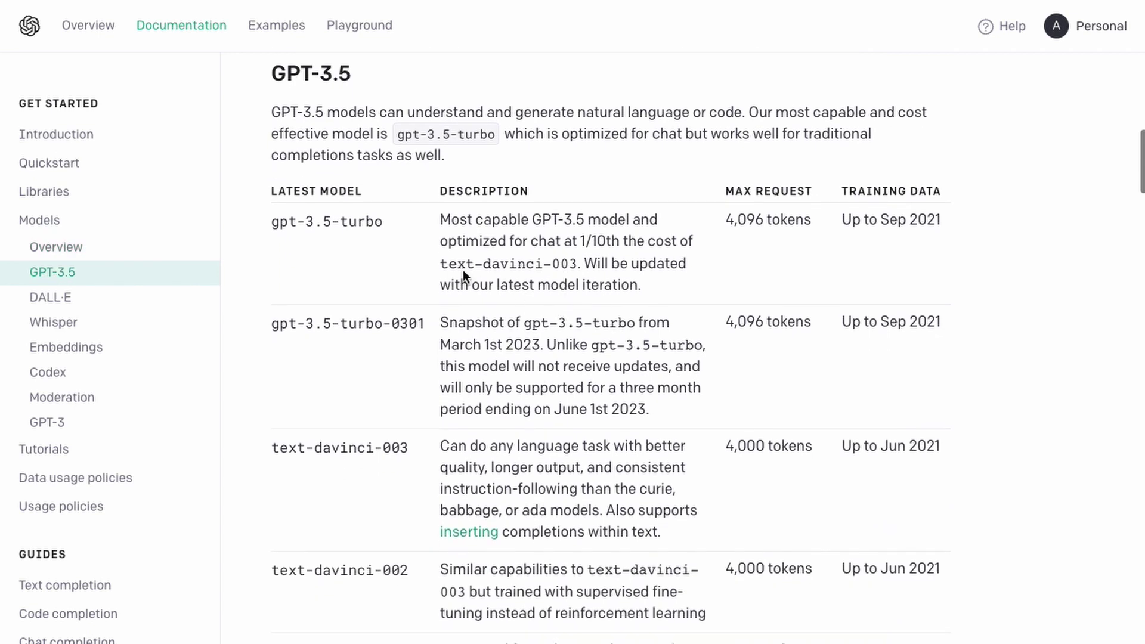
{"action": "scroll", "coordinate": [477, 376], "scroll_direction": "down", "scroll_amount": 1}
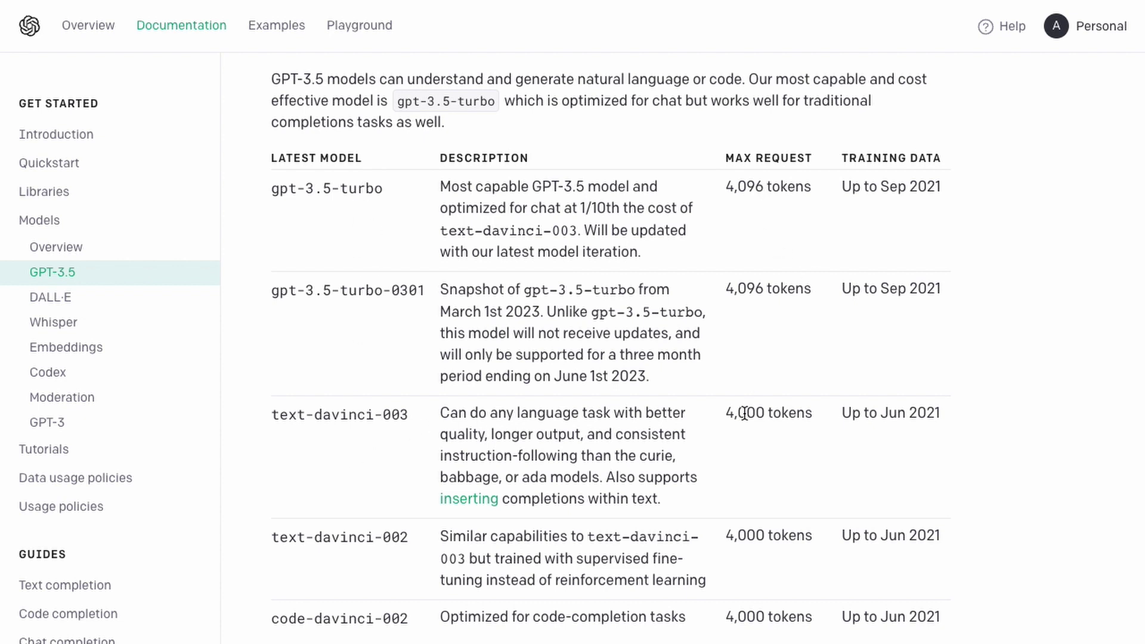
{"action": "scroll", "coordinate": [746, 507], "scroll_direction": "down", "scroll_amount": 2}
{"action": "scroll", "coordinate": [744, 521], "scroll_direction": "up", "scroll_amount": 1}
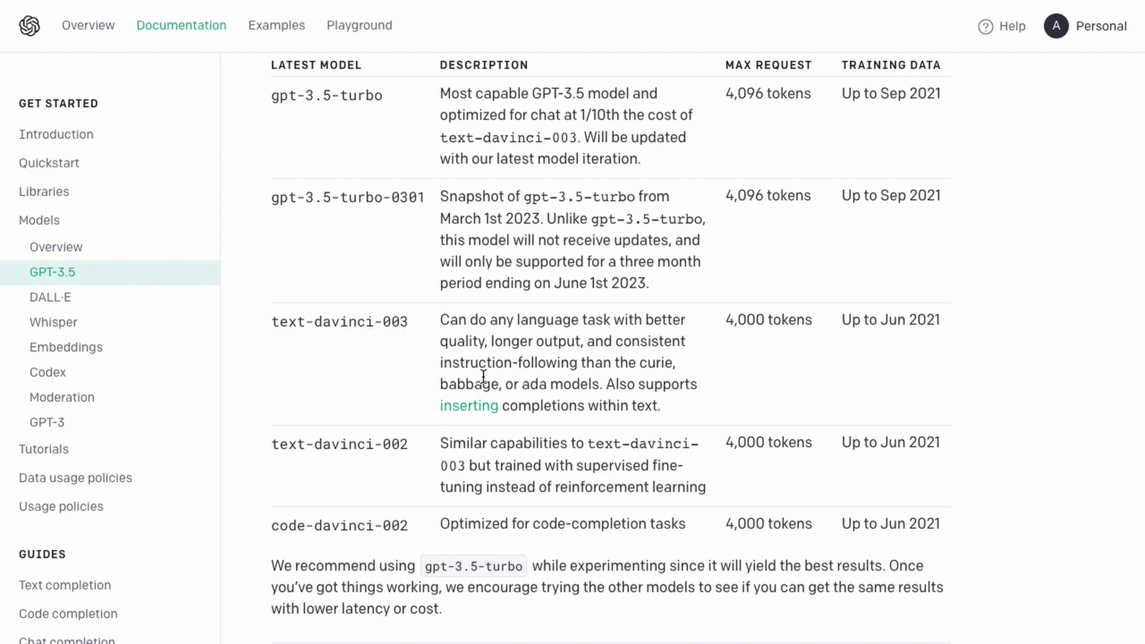
{"action": "left_click_drag", "start_coordinate": [272, 322], "coordinate": [416, 397]}
{"action": "key", "text": "ctrl+c"}
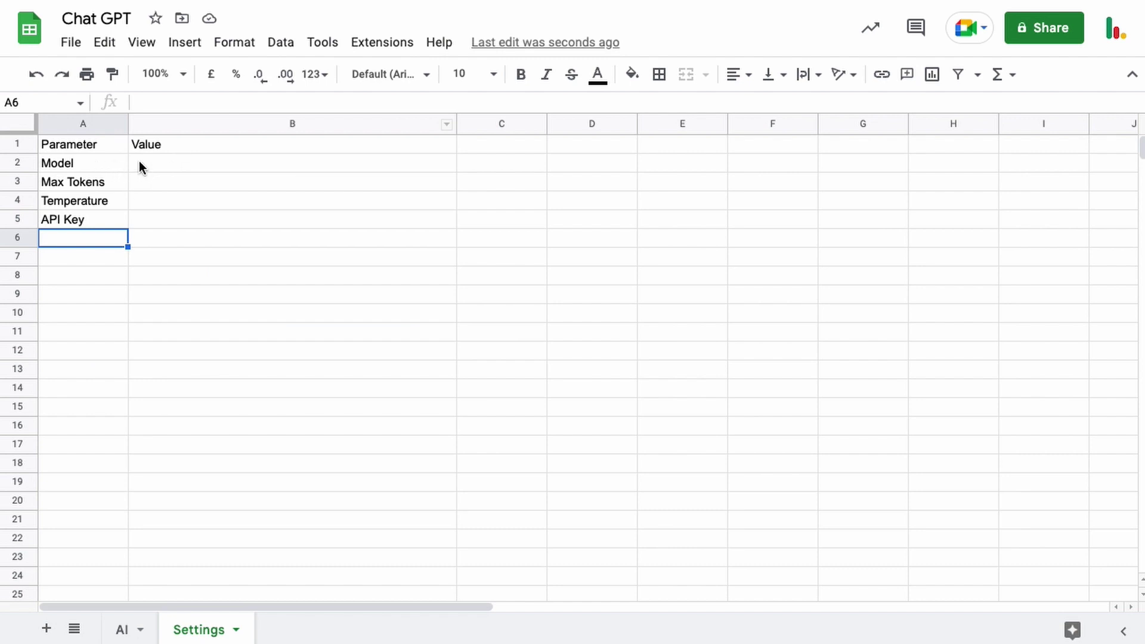
Paste text-davinci-003 into the Model value cell B2
{"action": "left_click", "coordinate": [138, 160]}
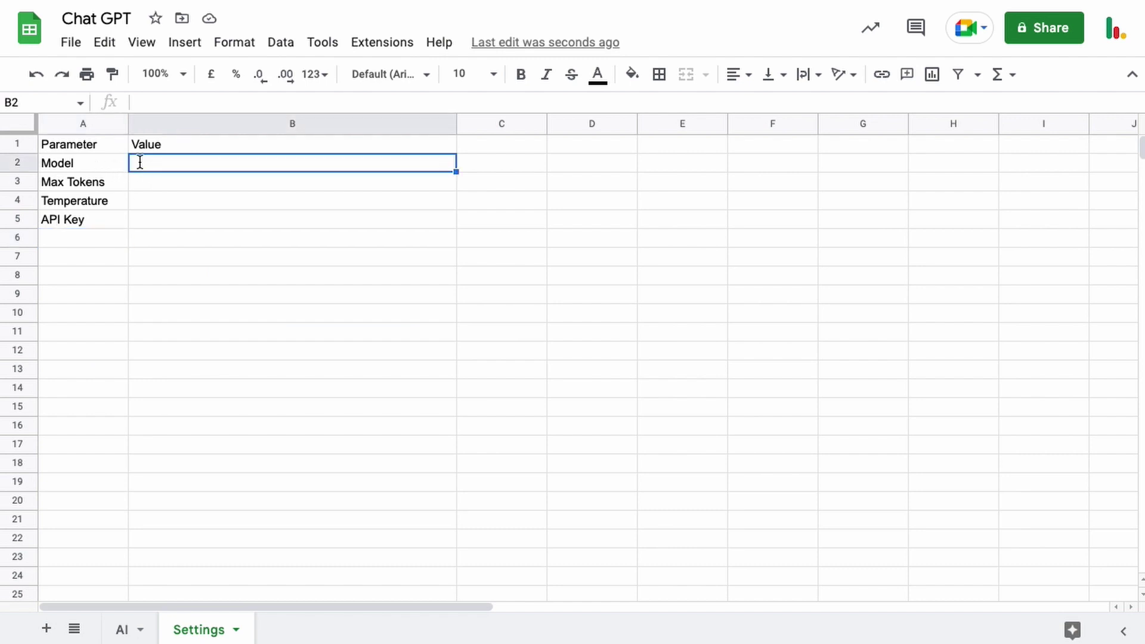
{"action": "key", "text": "ctrl+v"}
{"action": "key", "text": "Return"}
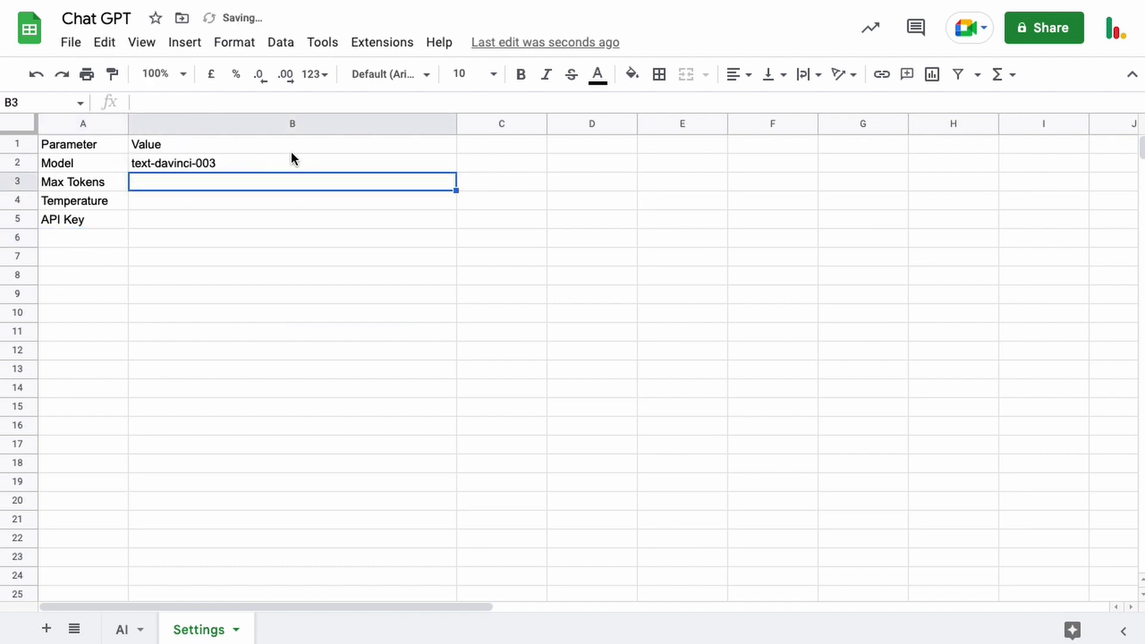
Compare the B2 model dropdown options, trying text-davinci-003 and gpt-3.5-turbo
{"action": "left_click", "coordinate": [199, 161]}
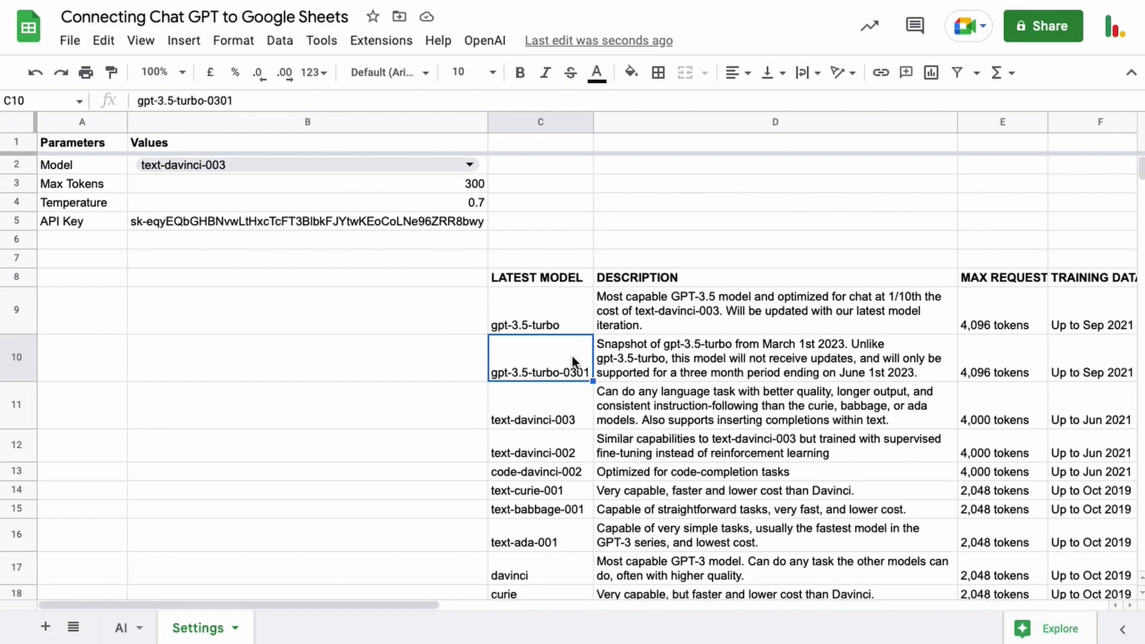
{"action": "left_click", "coordinate": [471, 164]}
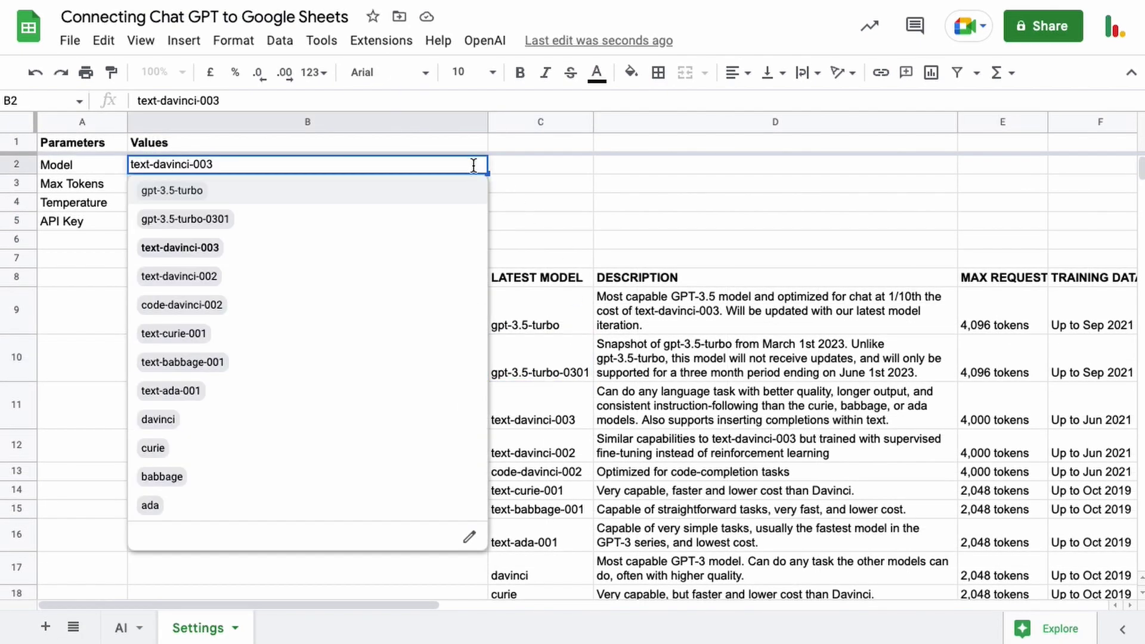
{"action": "left_click", "coordinate": [315, 254]}
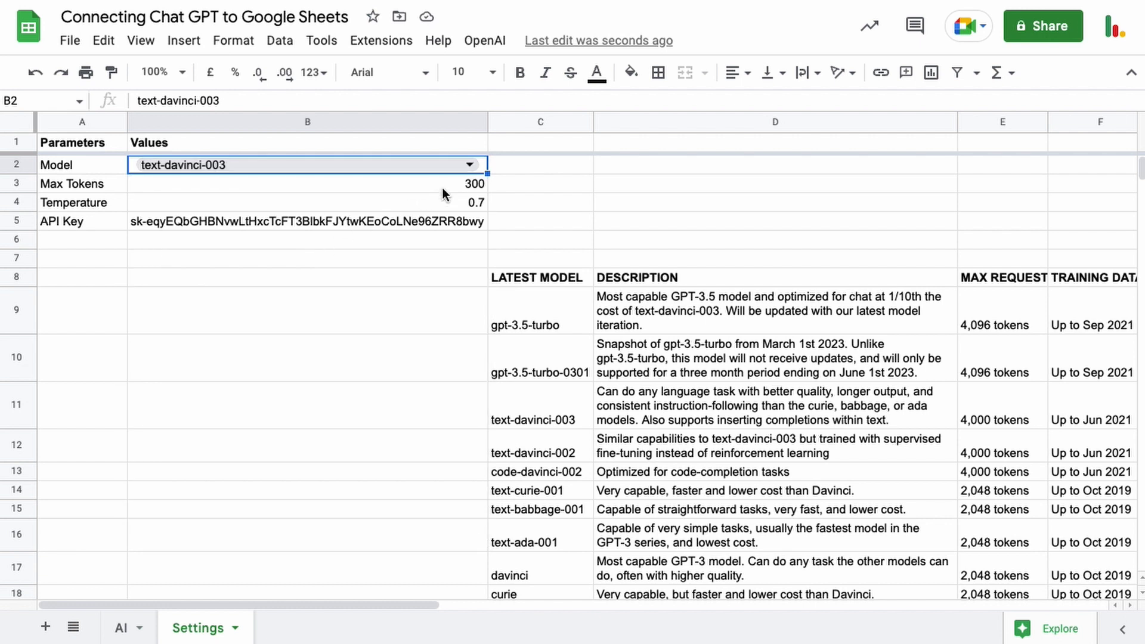
{"action": "left_click", "coordinate": [470, 166]}
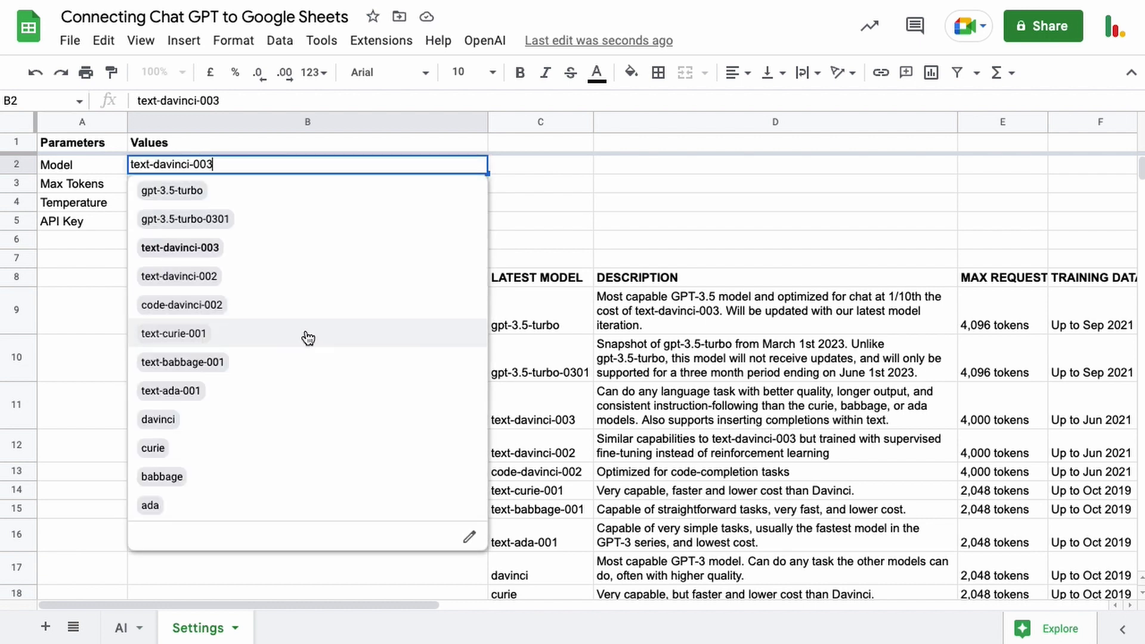
{"action": "left_click", "coordinate": [280, 191]}
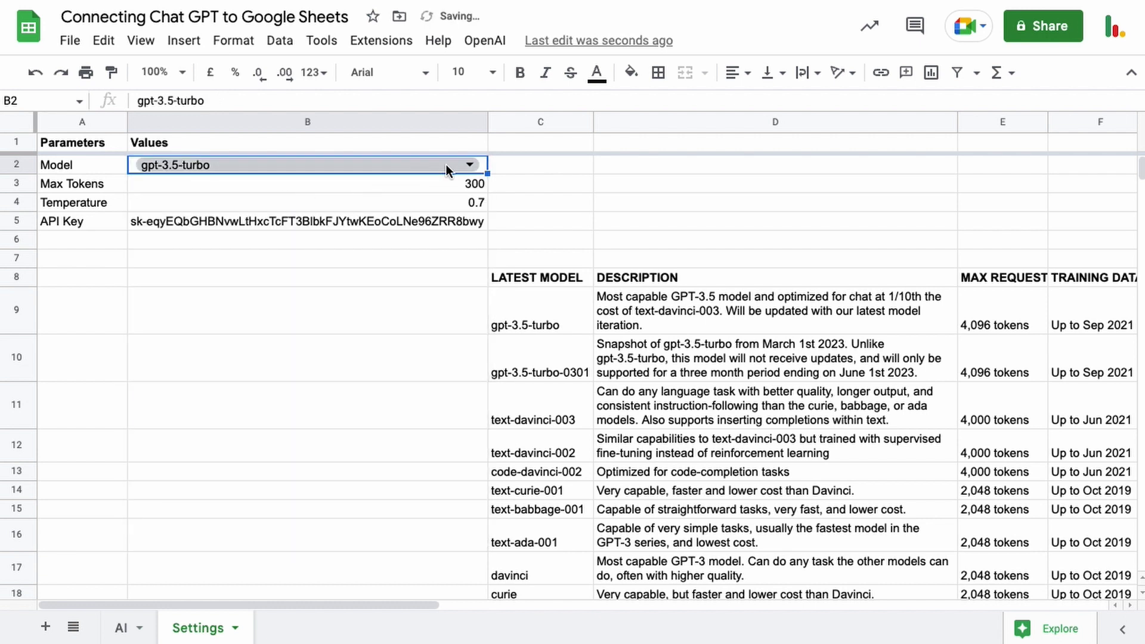
{"action": "left_click", "coordinate": [471, 167]}
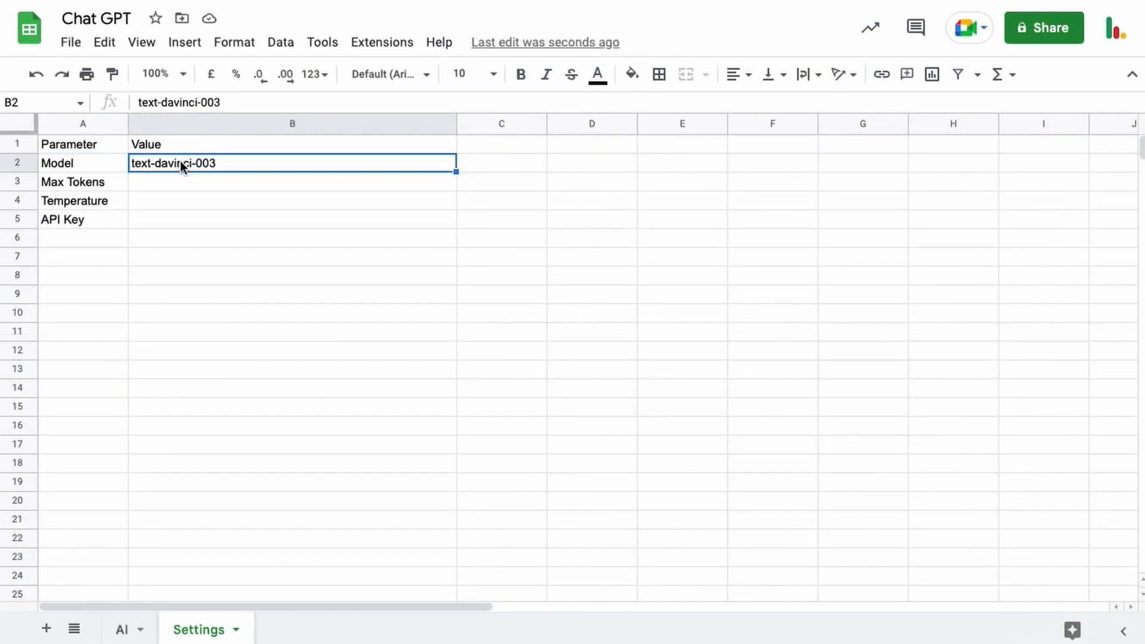
{"action": "key", "text": "Down"}
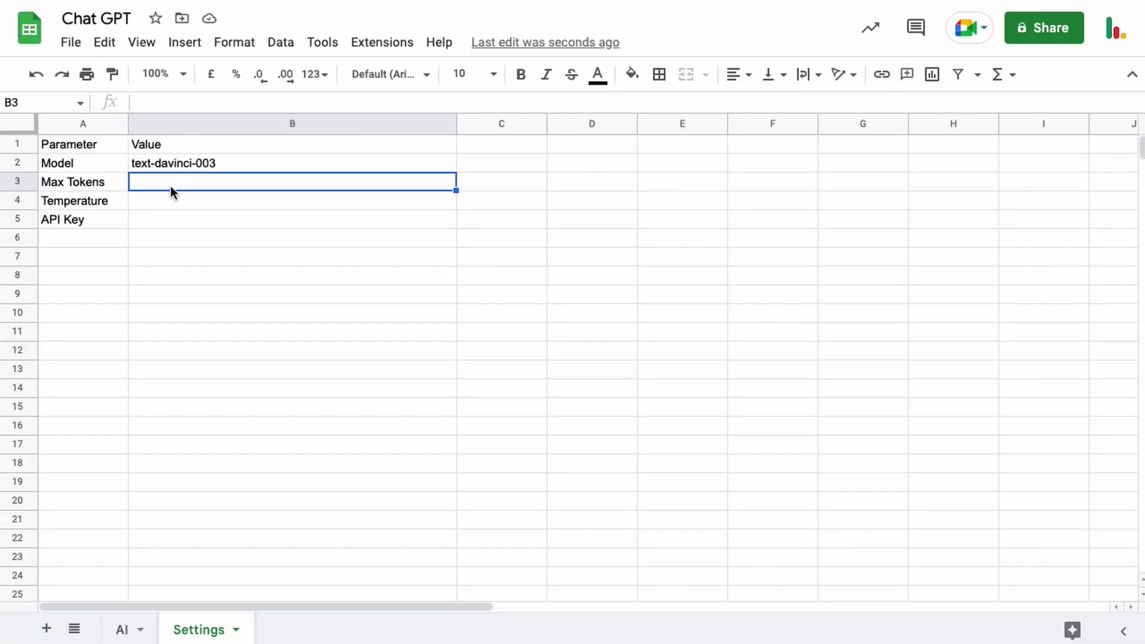
Enter 300 for Max Tokens in B3 and 0.5 for Temperature in B4
{"action": "type", "text": "300"}
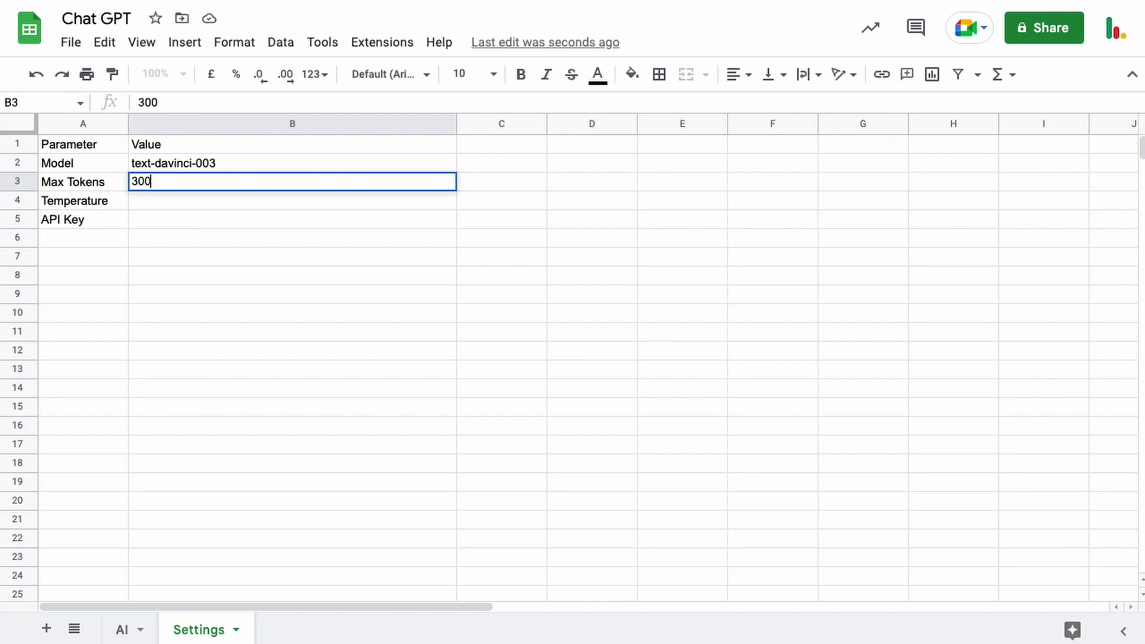
{"action": "key", "text": "Return"}
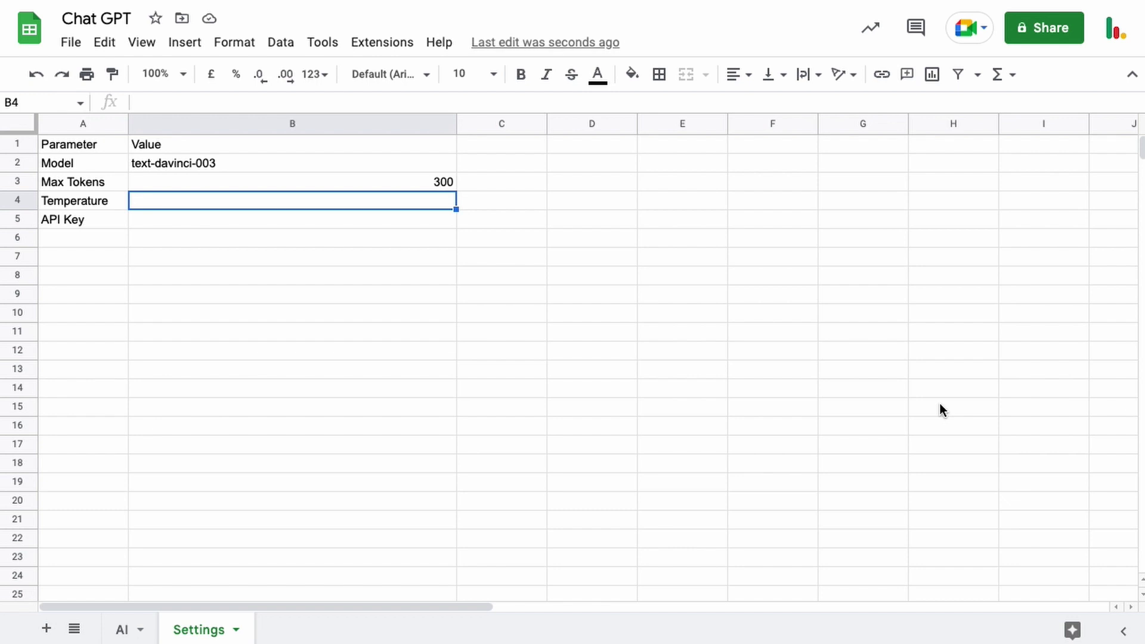
{"action": "type", "text": "0.5"}
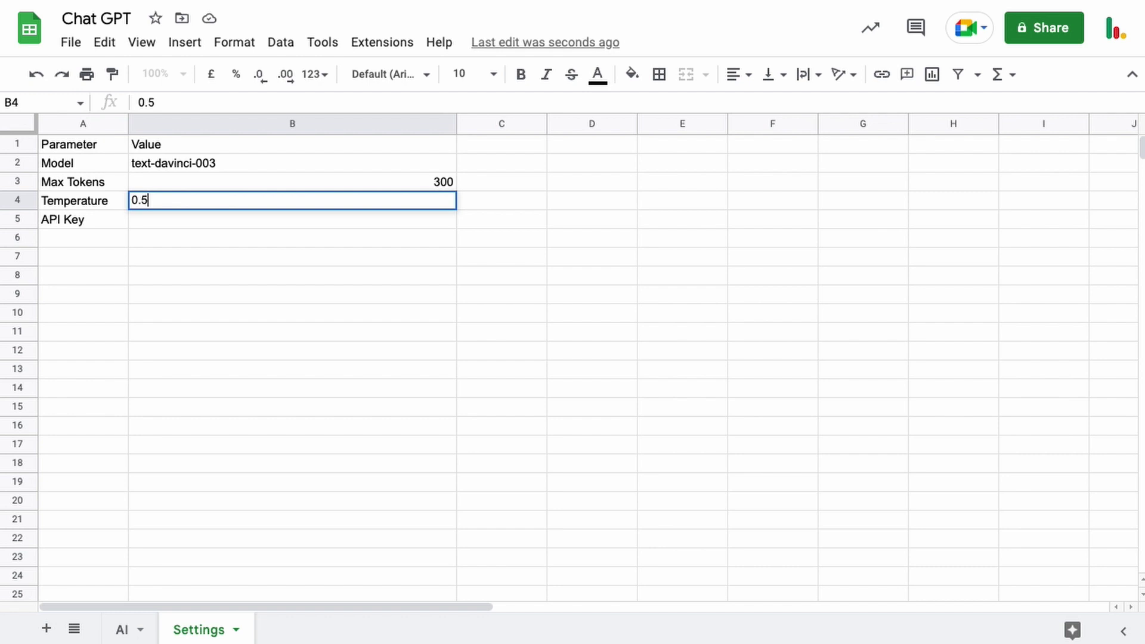
{"action": "key", "text": "Return"}
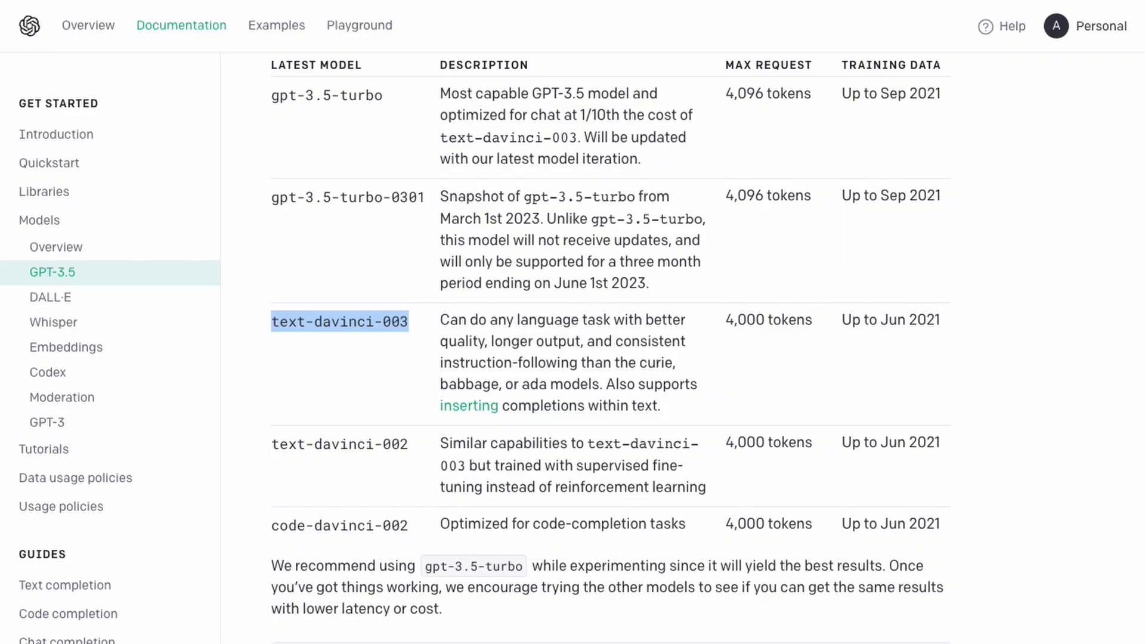
Go to View API keys from the OpenAI account menu and paste a secret key into B5
{"action": "scroll", "coordinate": [924, 111], "scroll_direction": "up", "scroll_amount": 6}
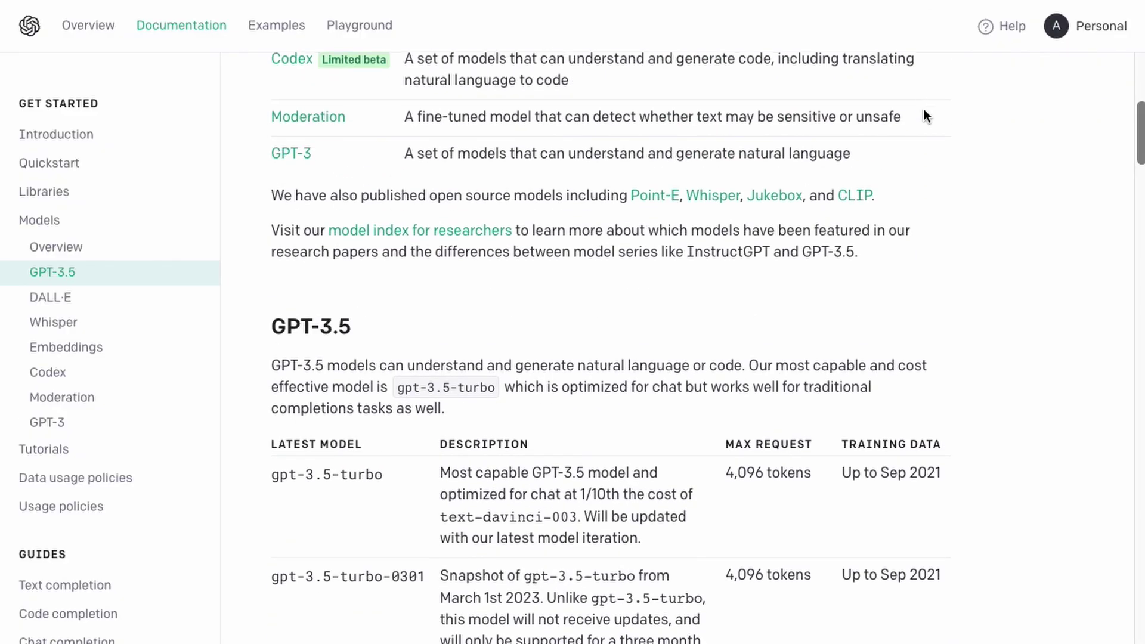
{"action": "scroll", "coordinate": [924, 111], "scroll_direction": "up", "scroll_amount": 1}
{"action": "left_click", "coordinate": [1105, 34]}
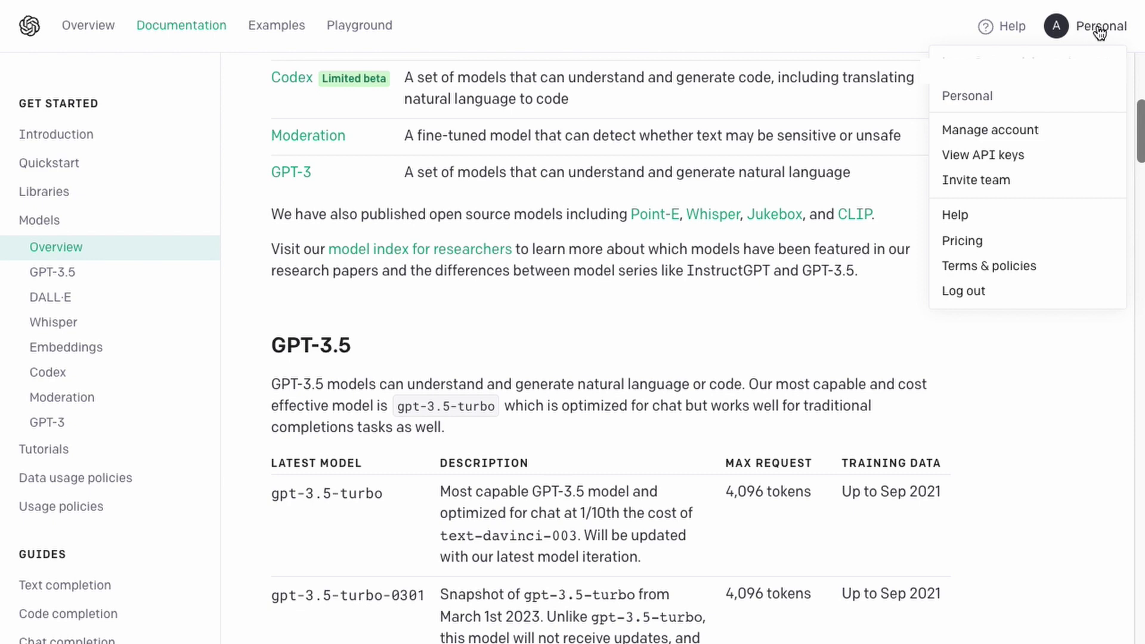
{"action": "left_click", "coordinate": [992, 160]}
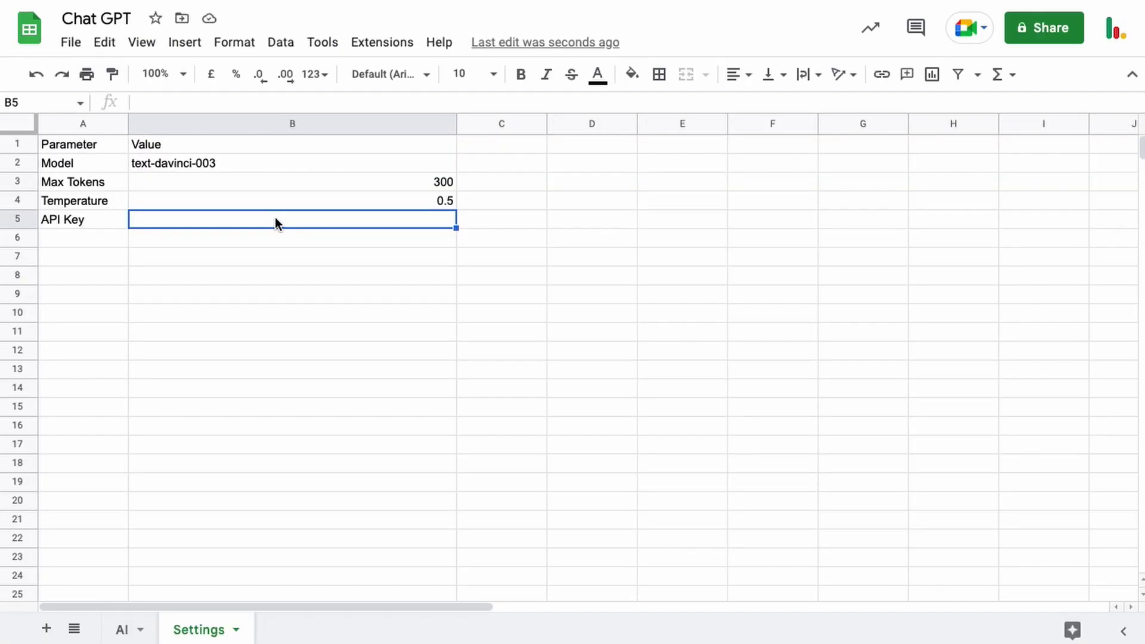
{"action": "key", "text": "ctrl+v"}
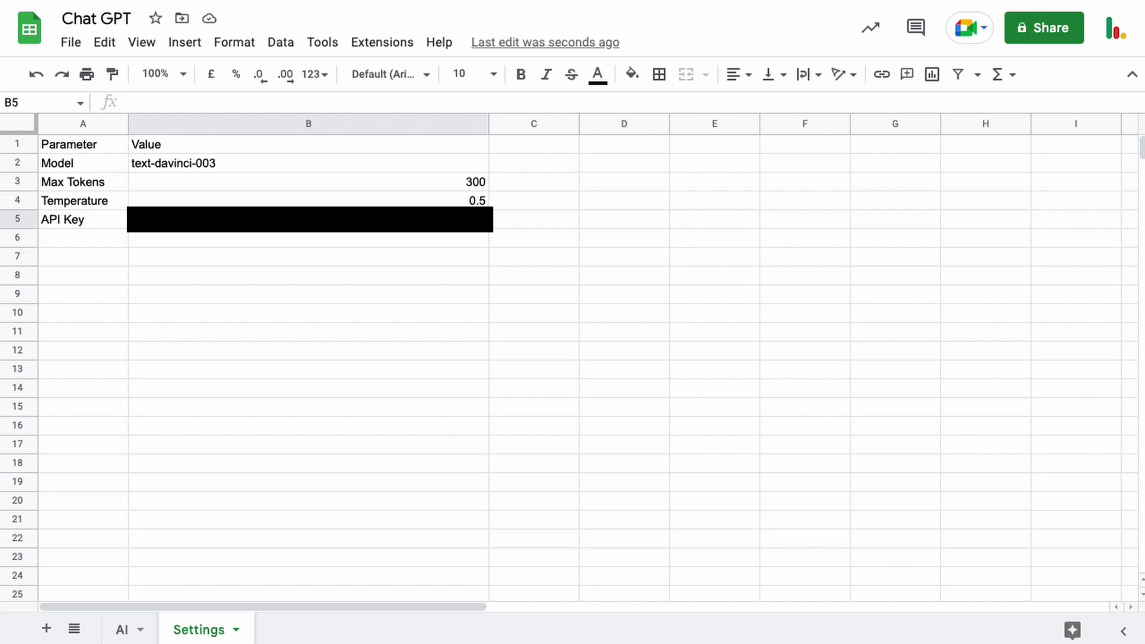
On the AI sheet, enter the headers Request in A1 and Response in B1
{"action": "left_click", "coordinate": [534, 274]}
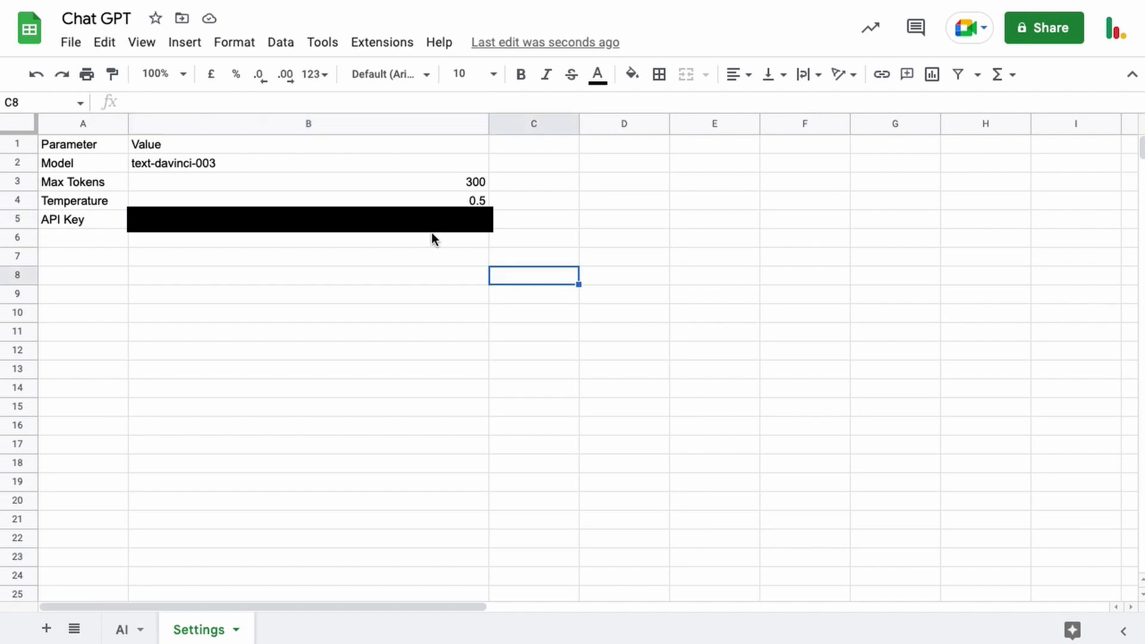
{"action": "left_click", "coordinate": [122, 631]}
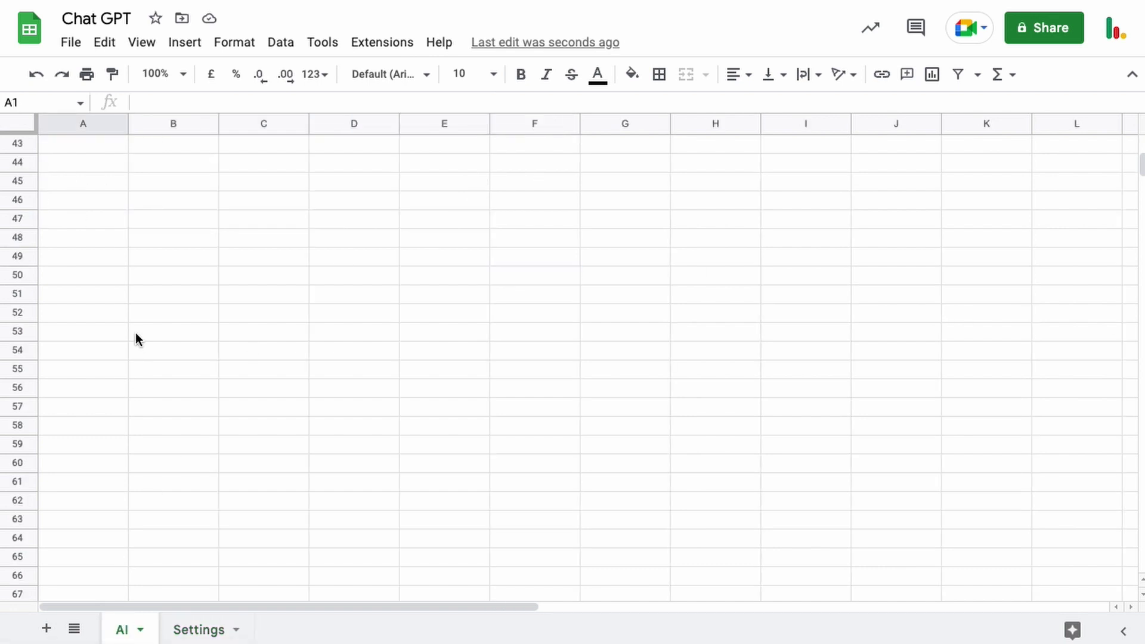
{"action": "scroll", "coordinate": [135, 332], "scroll_direction": "up", "scroll_amount": 14}
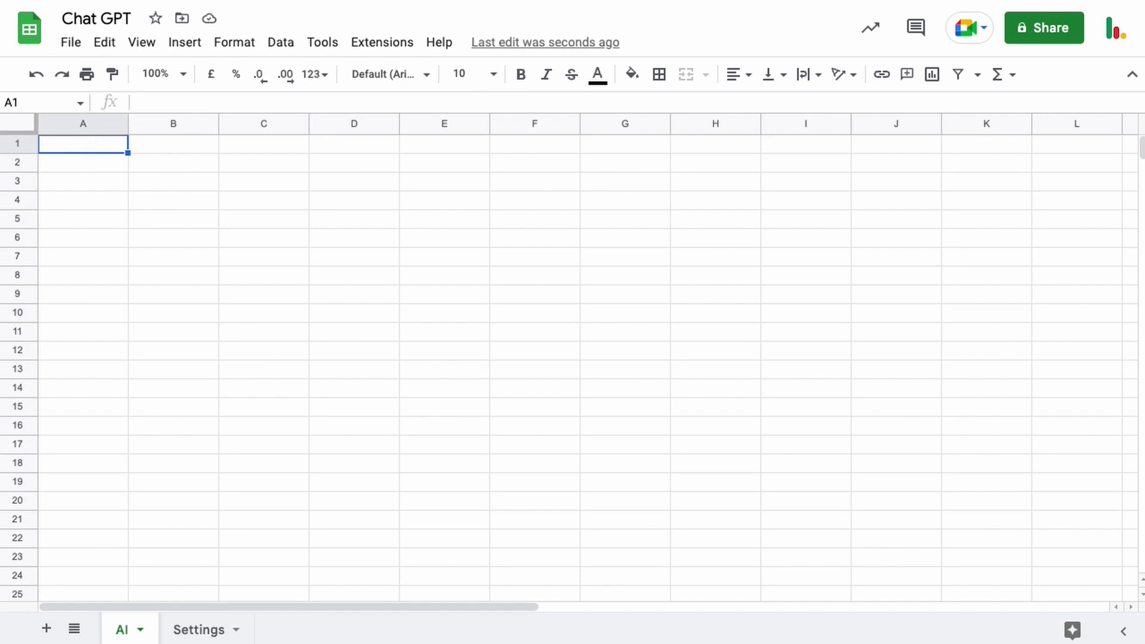
{"action": "type", "text": "Request"}
{"action": "key", "text": "Tab"}
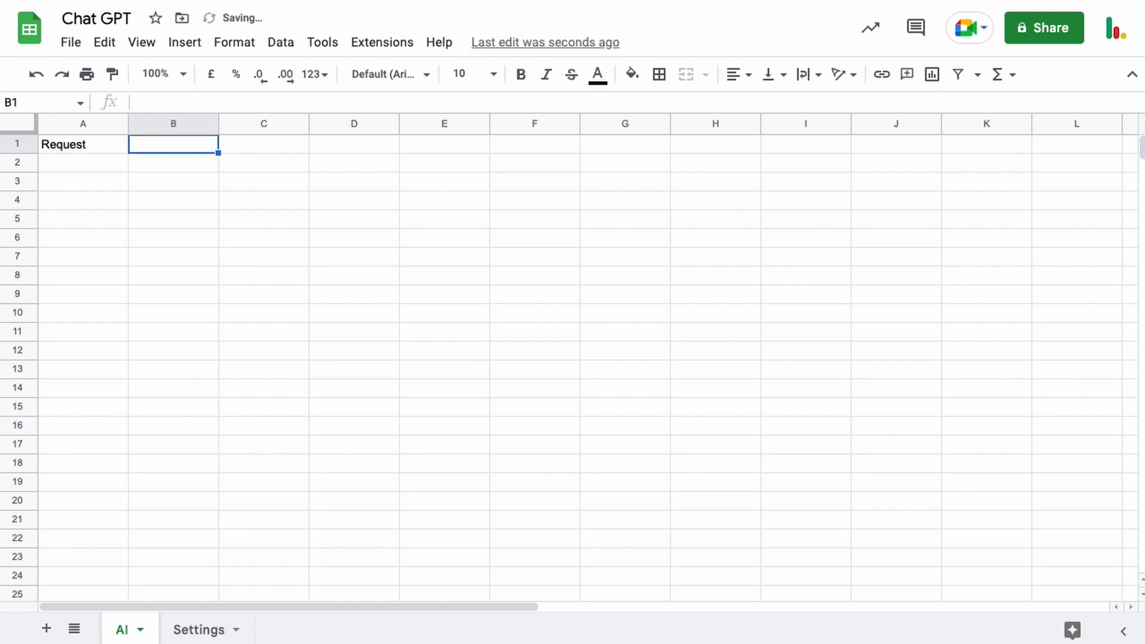
{"action": "type", "text": "Response"}
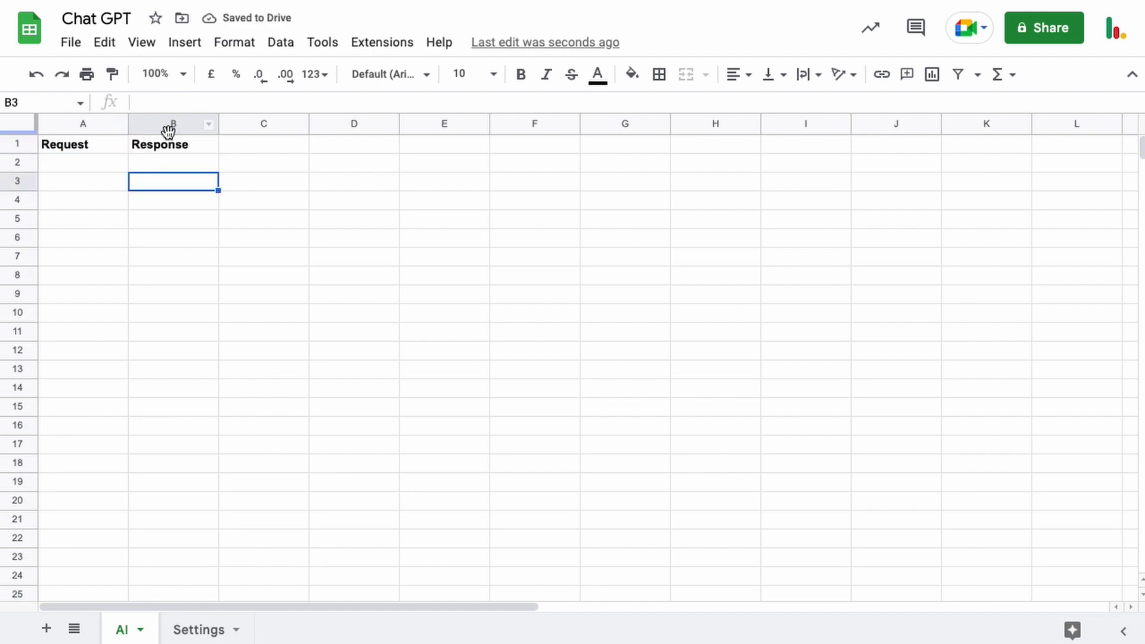
Freeze the header row and widen columns A and B together
{"action": "left_click_drag", "start_coordinate": [167, 128], "coordinate": [126, 154]}
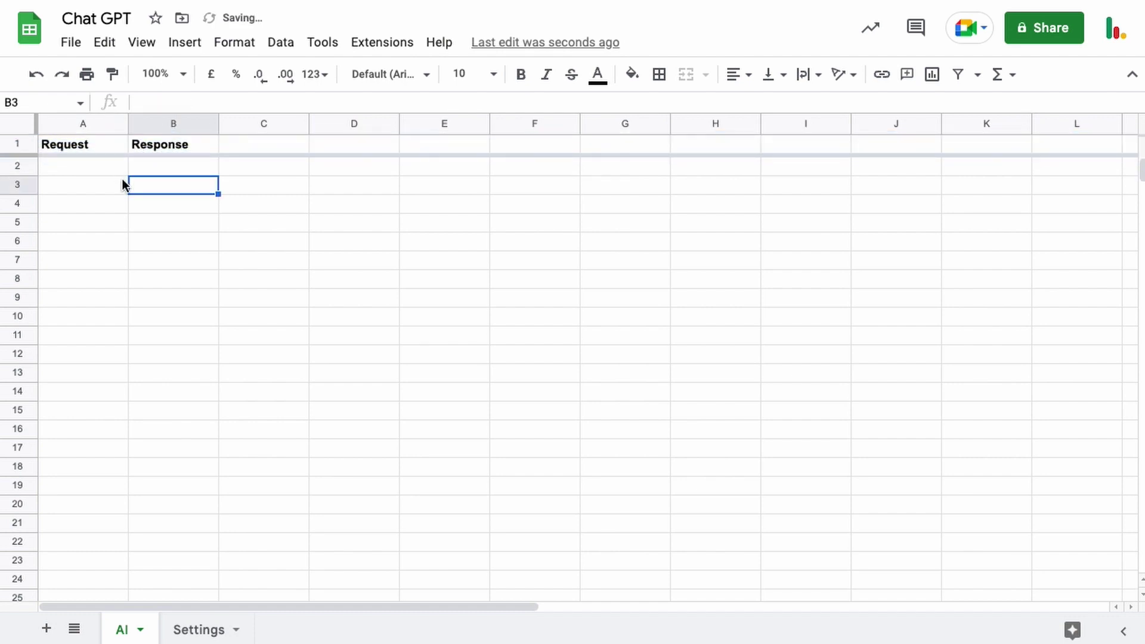
{"action": "left_click", "coordinate": [127, 124]}
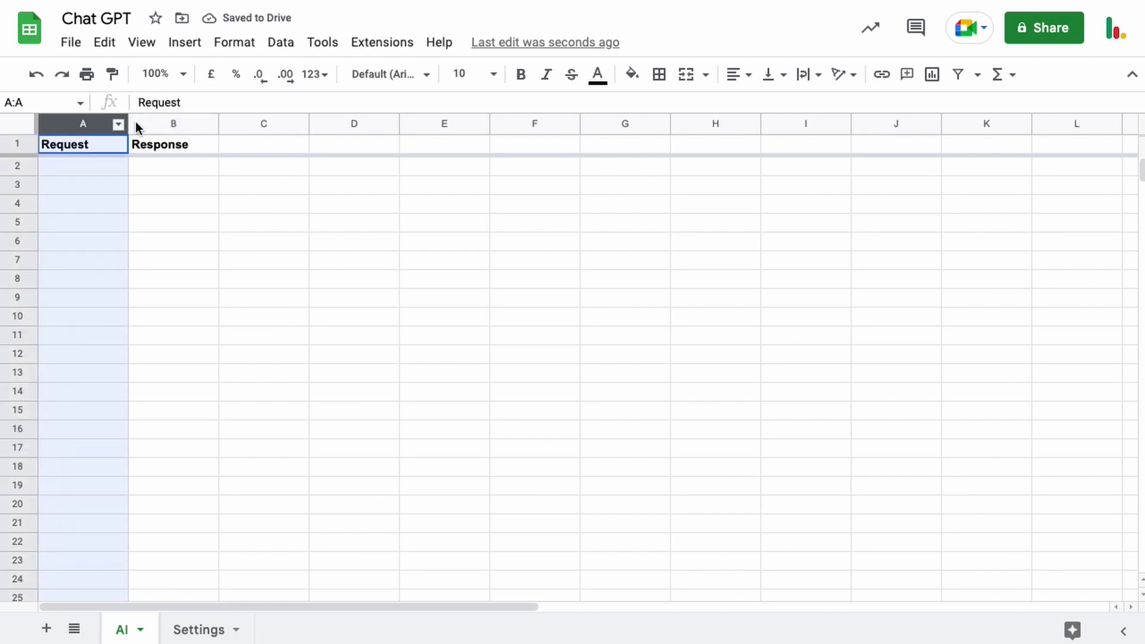
{"action": "left_click", "coordinate": [135, 124], "text": "shift"}
{"action": "left_click_drag", "start_coordinate": [128, 124], "coordinate": [316, 124]}
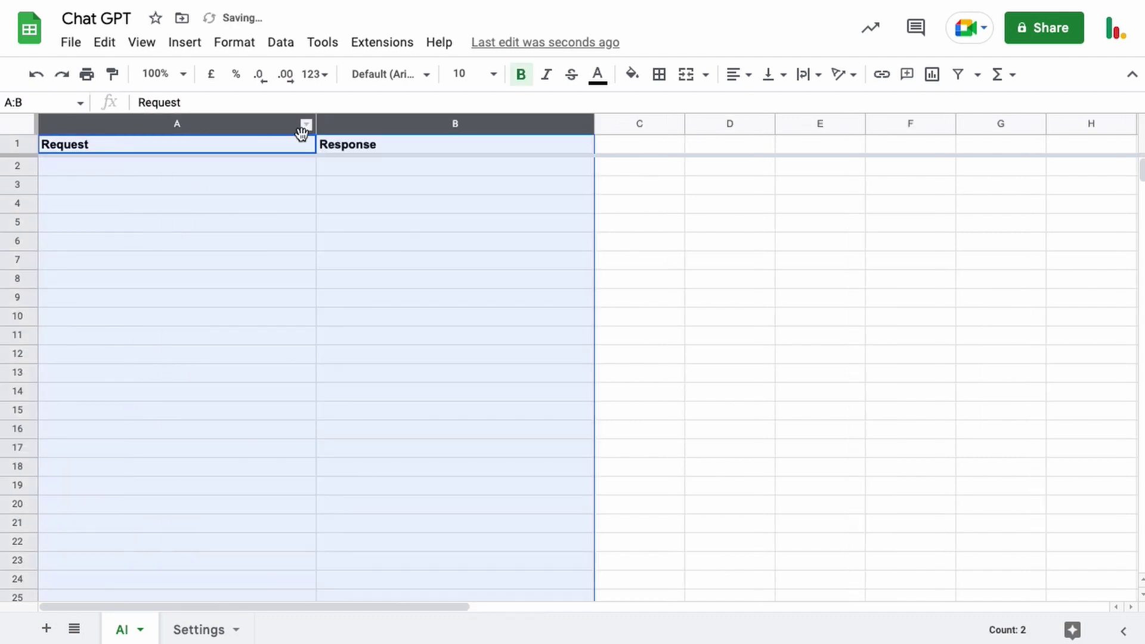
{"action": "key", "text": "Down"}
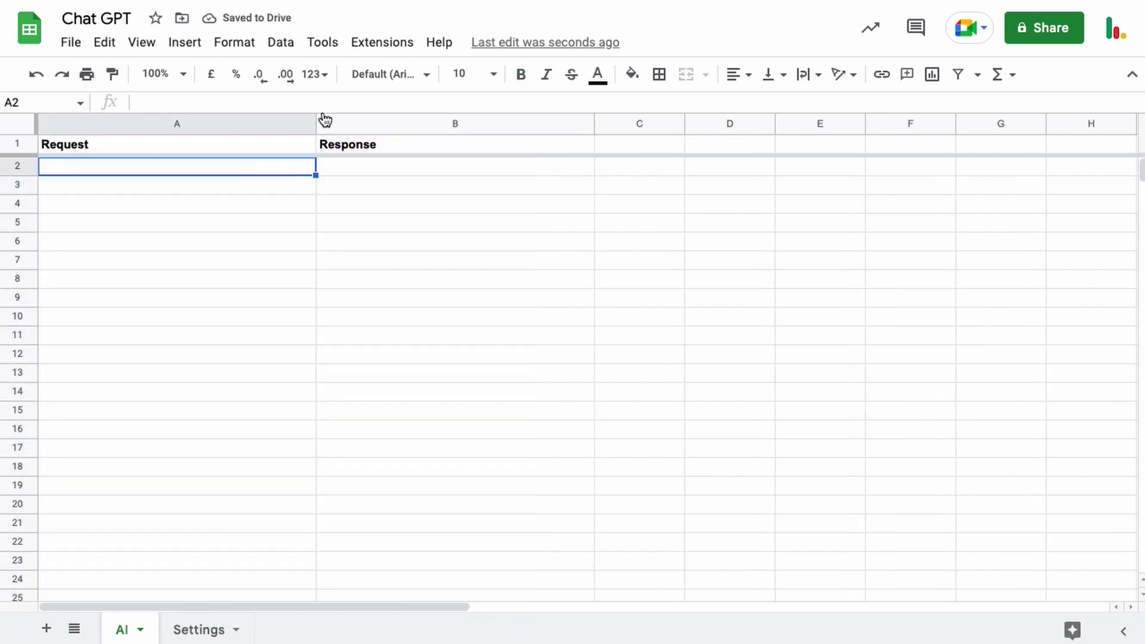
In the Apps Script editor, replace the default myFunction code with the prepared script
{"action": "left_click", "coordinate": [390, 48]}
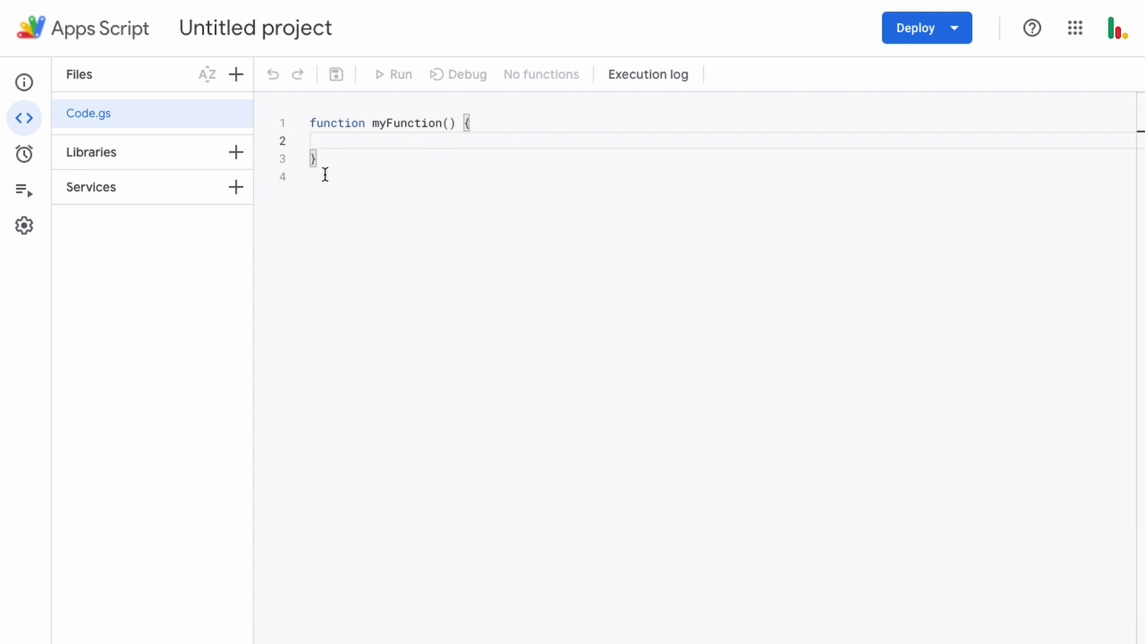
{"action": "left_click", "coordinate": [325, 175]}
{"action": "key", "text": "ctrl+a"}
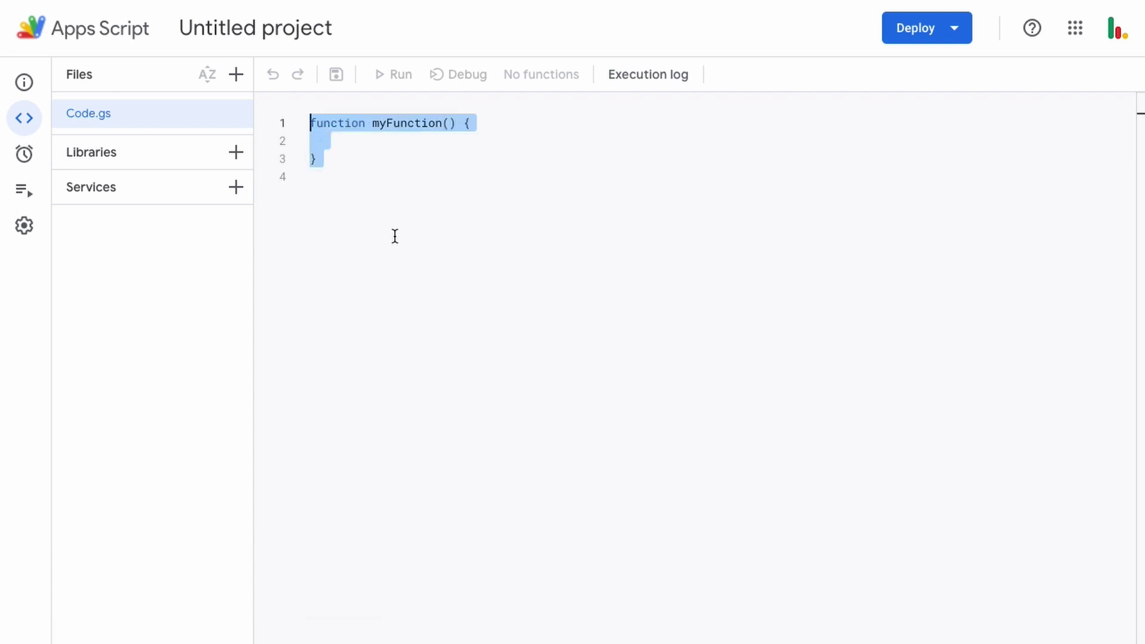
{"action": "key", "text": "BackSpace"}
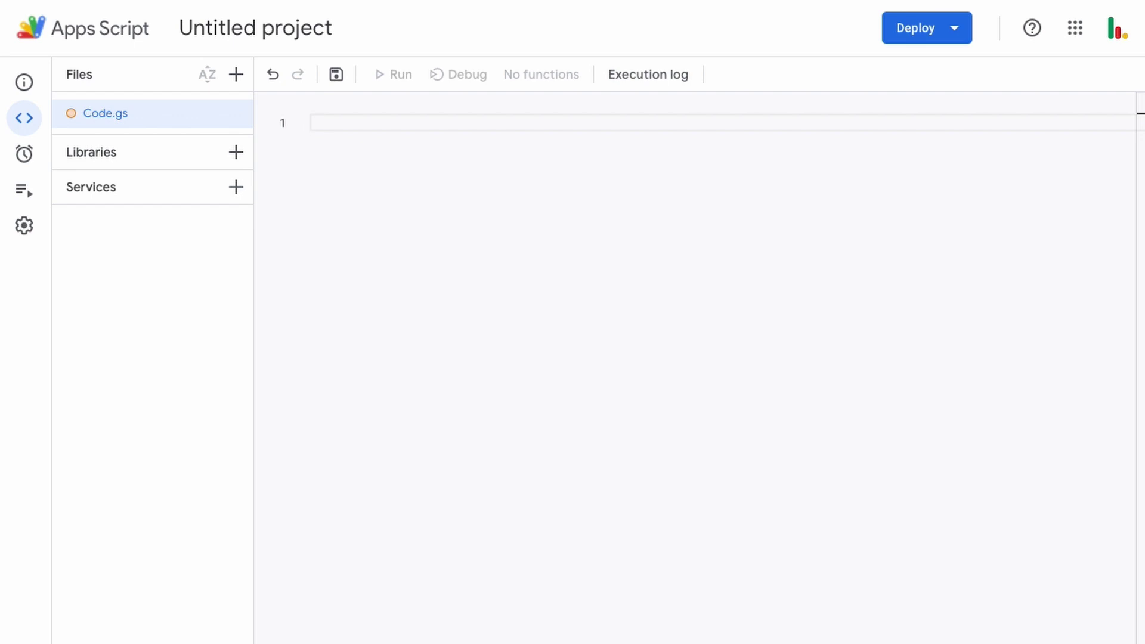
{"action": "key", "text": "ctrl+v"}
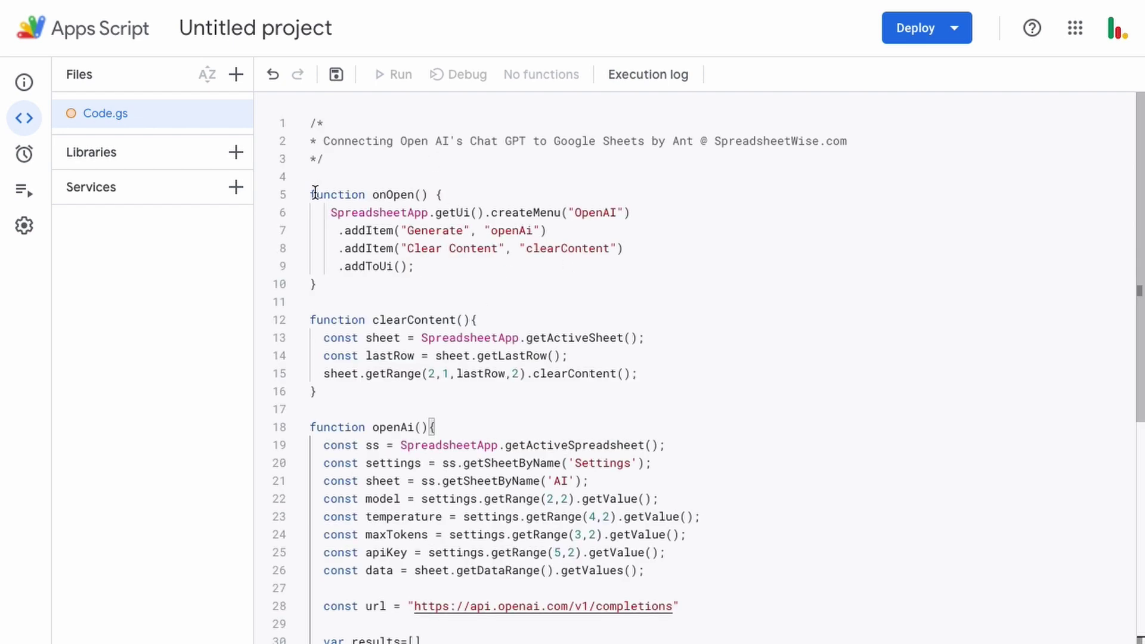
Review the onOpen menu function and the clearContent function in the pasted code
{"action": "left_click_drag", "start_coordinate": [366, 289], "coordinate": [298, 195]}
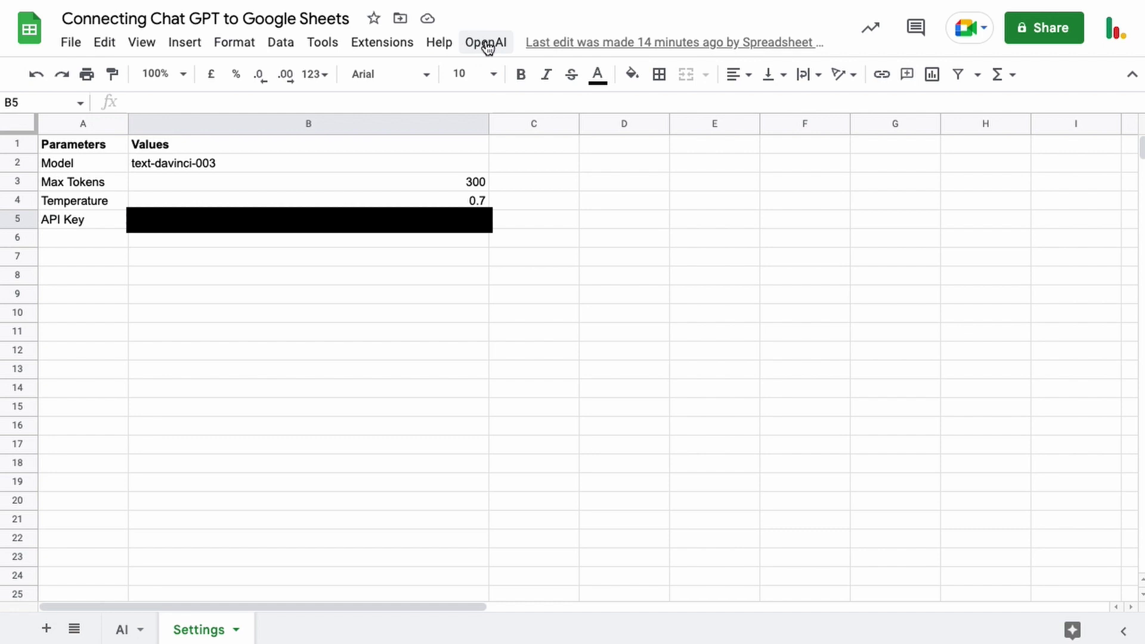
{"action": "left_click", "coordinate": [486, 43]}
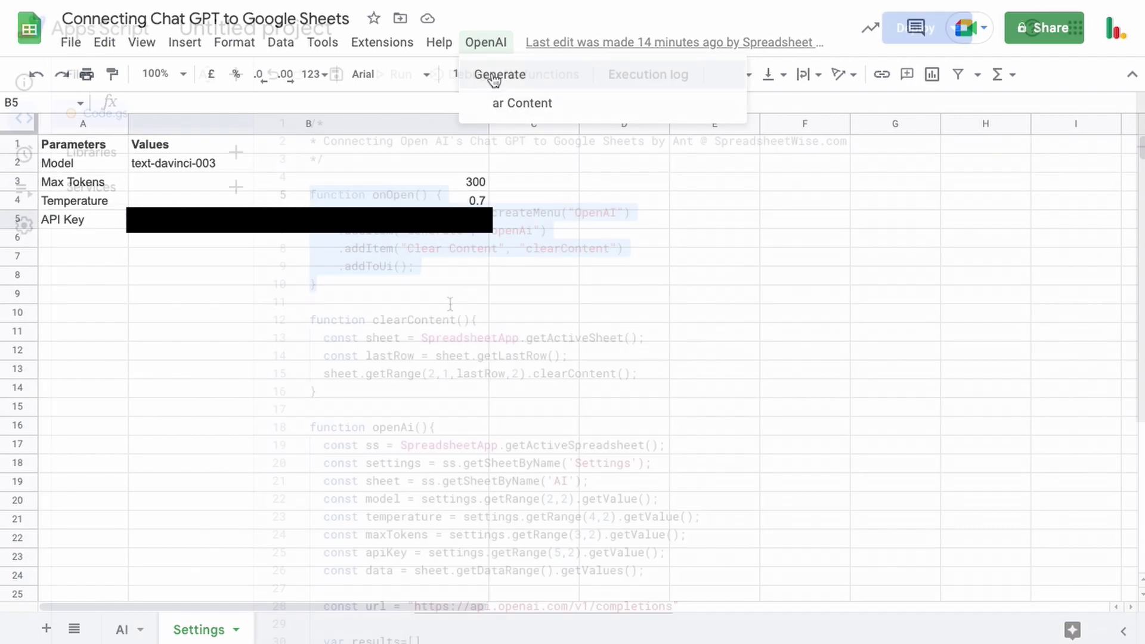
{"action": "left_click_drag", "start_coordinate": [353, 395], "coordinate": [302, 322]}
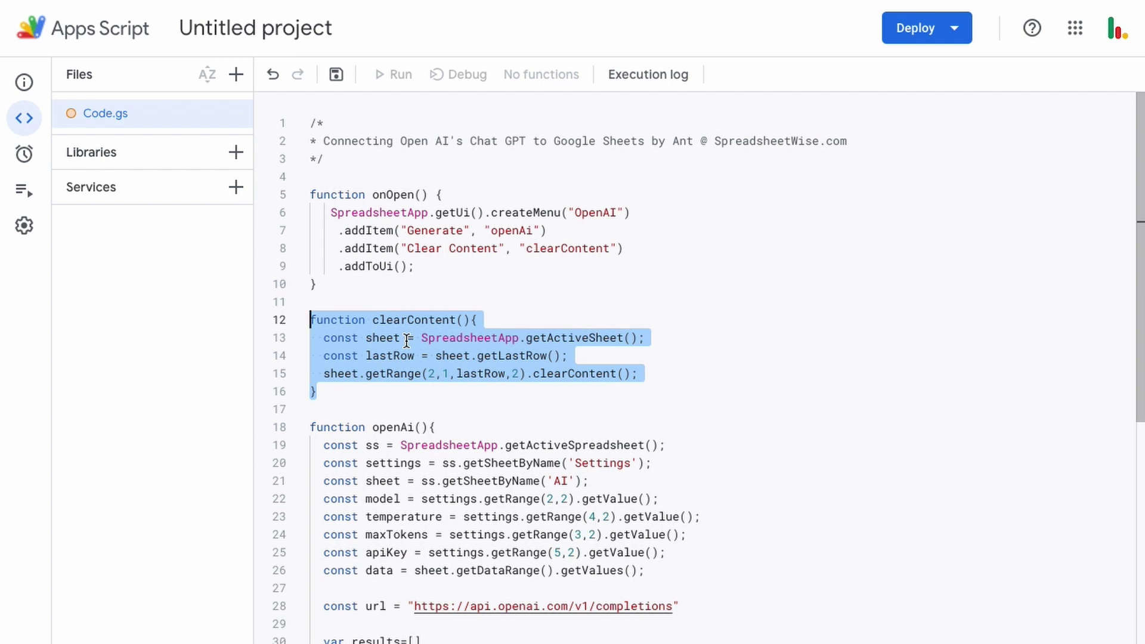
Examine the openAi function's apiKey line 25 and its settings getRange(5,2) lookup
{"action": "left_click", "coordinate": [454, 428]}
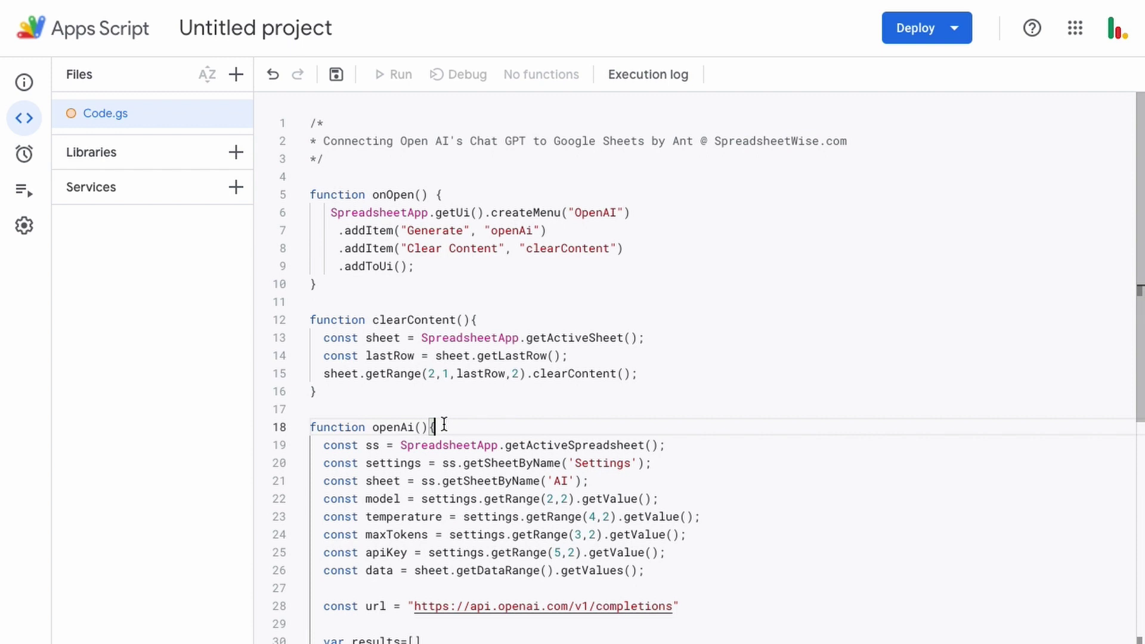
{"action": "scroll", "coordinate": [454, 442], "scroll_direction": "down", "scroll_amount": 3}
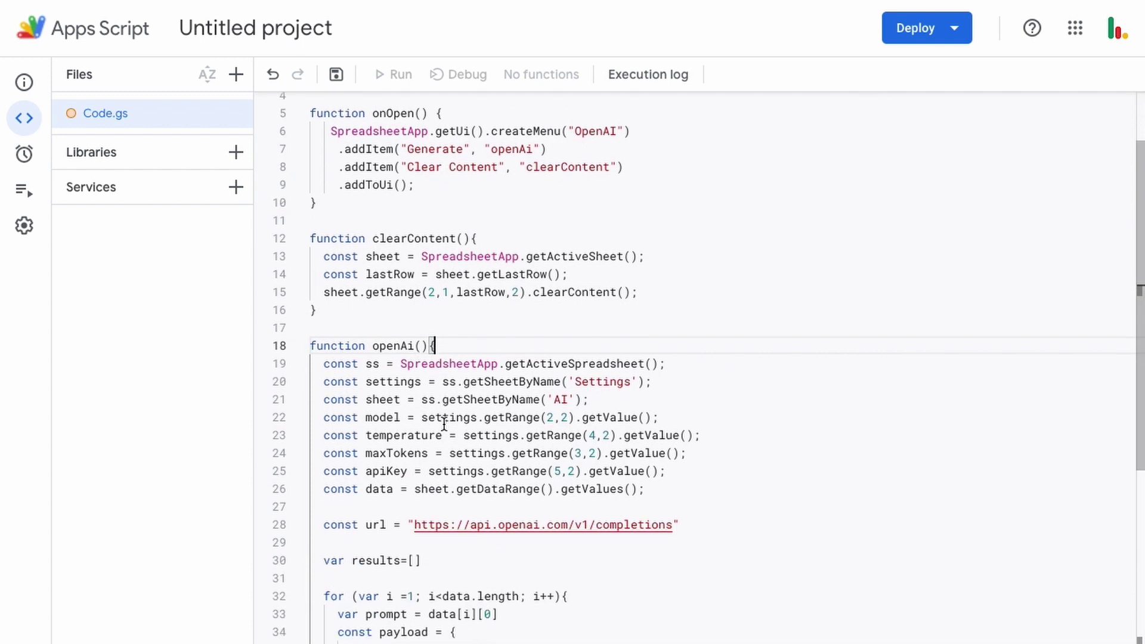
{"action": "scroll", "coordinate": [460, 463], "scroll_direction": "up", "scroll_amount": 3}
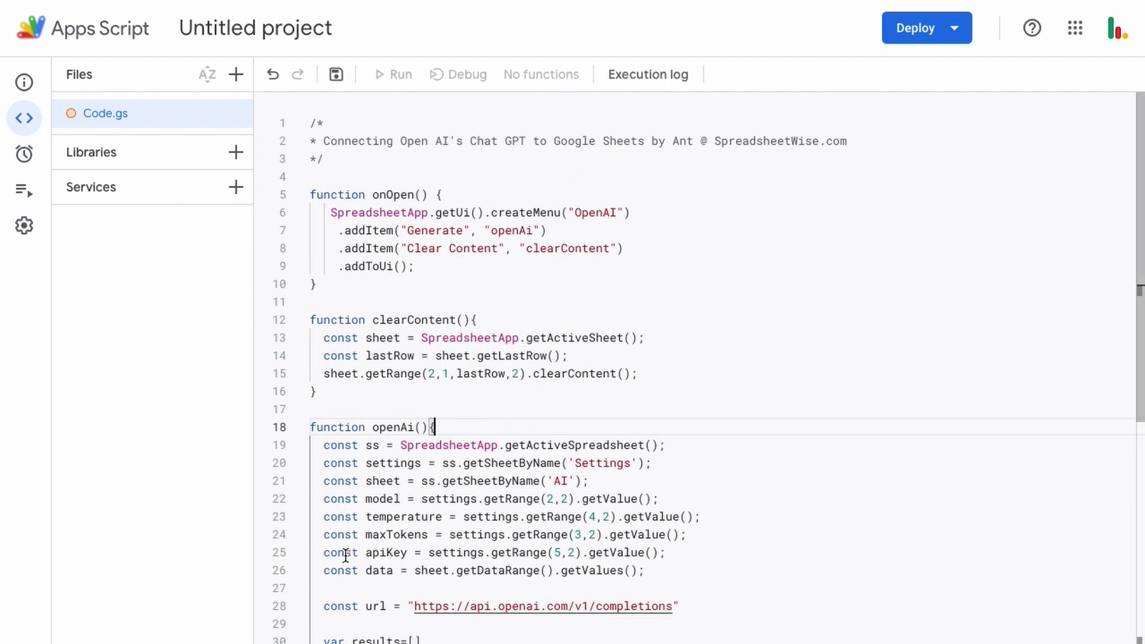
{"action": "left_click_drag", "start_coordinate": [323, 556], "coordinate": [429, 555]}
{"action": "left_click", "coordinate": [673, 557]}
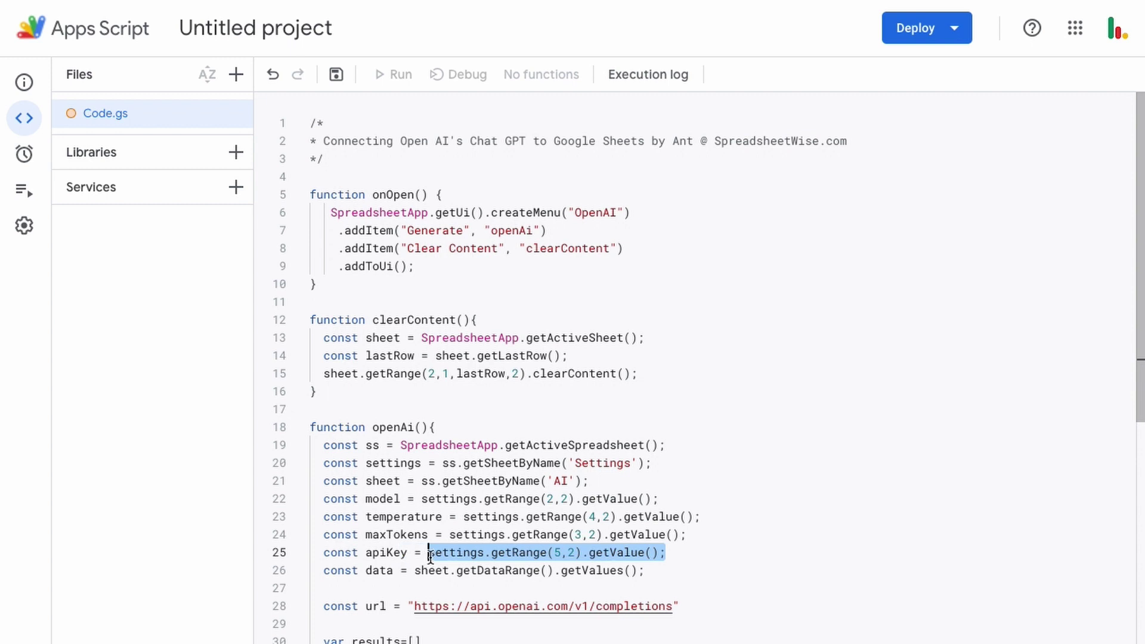
{"action": "double_click", "coordinate": [445, 554]}
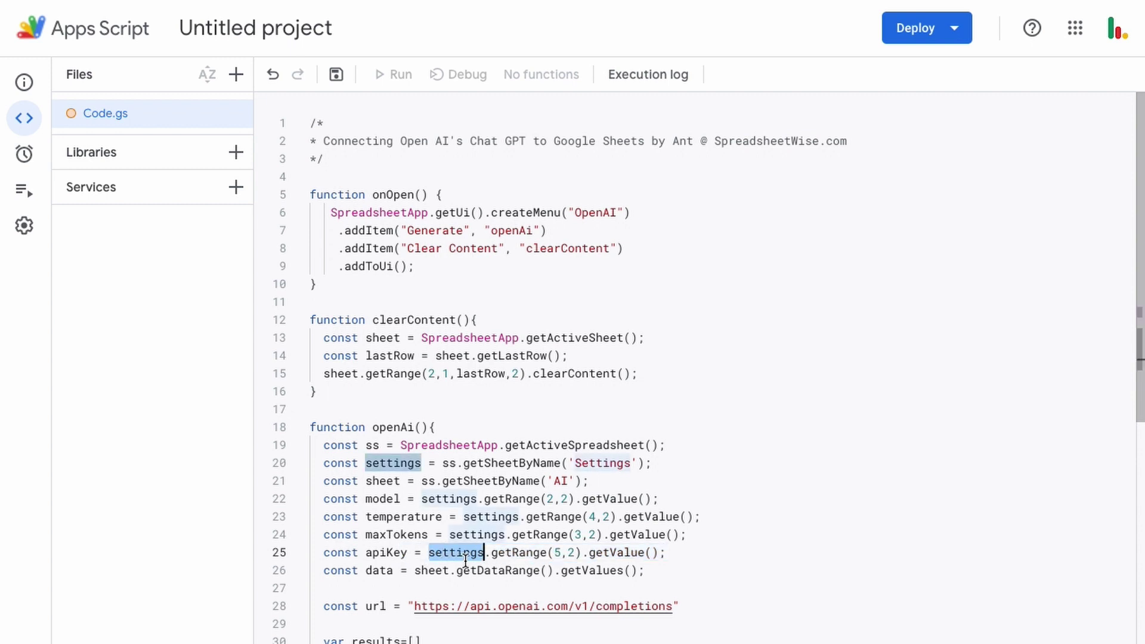
{"action": "left_click_drag", "start_coordinate": [554, 554], "coordinate": [574, 569]}
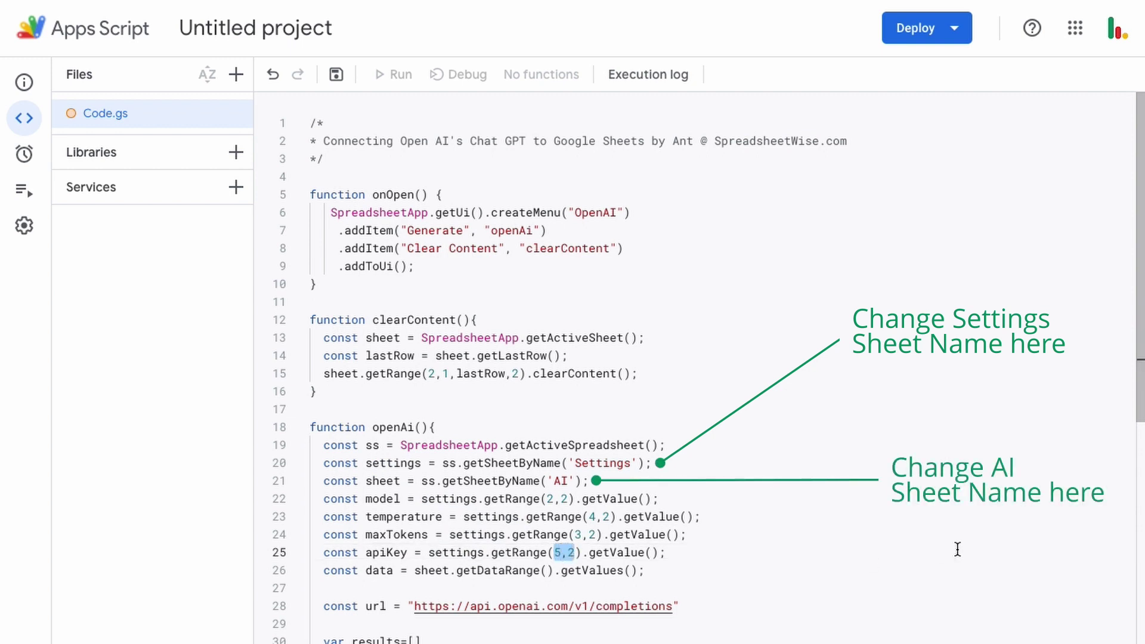
{"action": "left_click", "coordinate": [713, 554]}
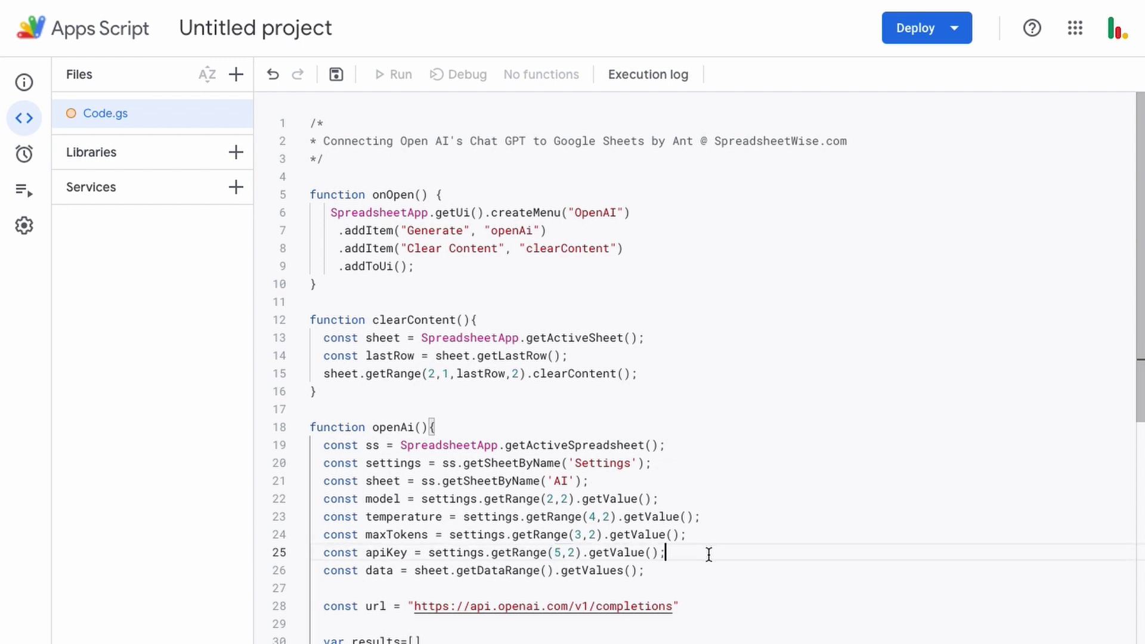
Replace the Settings lookup after apiKey = with a single quote
{"action": "left_click_drag", "start_coordinate": [427, 553], "coordinate": [668, 550]}
{"action": "key", "text": "BackSpace"}
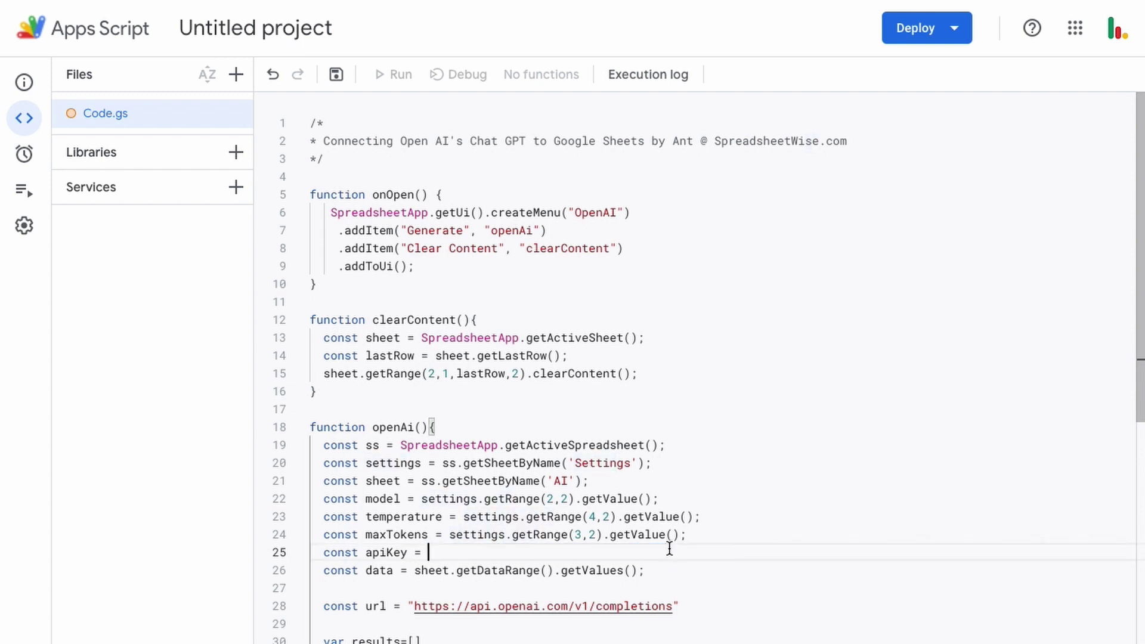
{"action": "type", "text": "'"}
Undo the apiKey edit, rename the project to ChatGPT and save it
{"action": "key", "text": "ctrl+z"}
{"action": "key", "text": "ctrl+z"}
{"action": "left_click", "coordinate": [263, 30]}
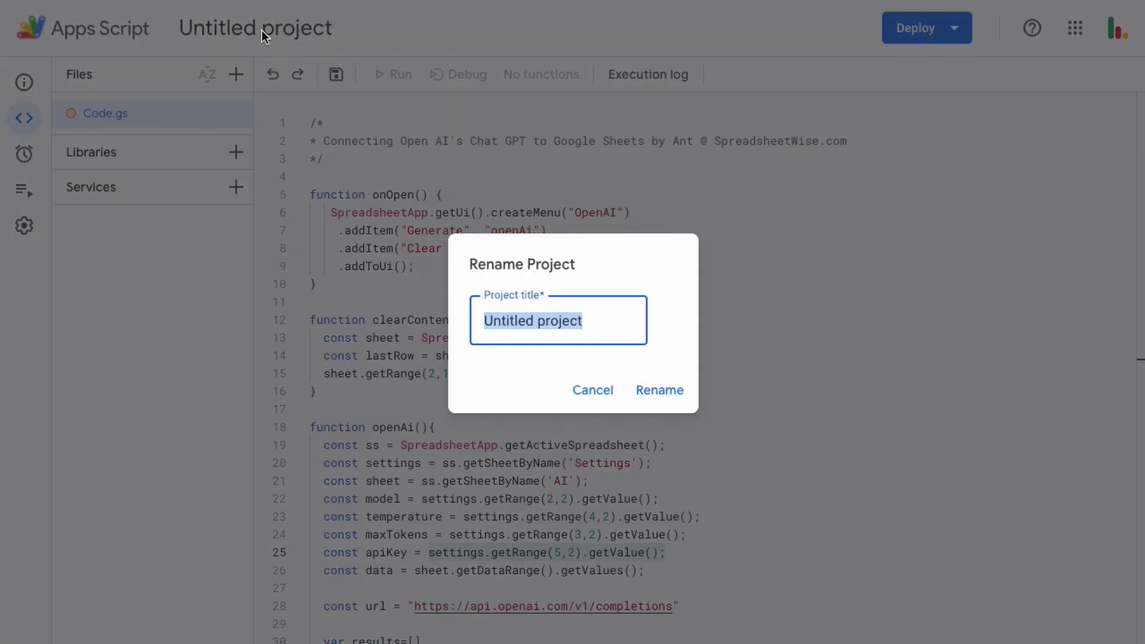
{"action": "type", "text": "ChatGPT"}
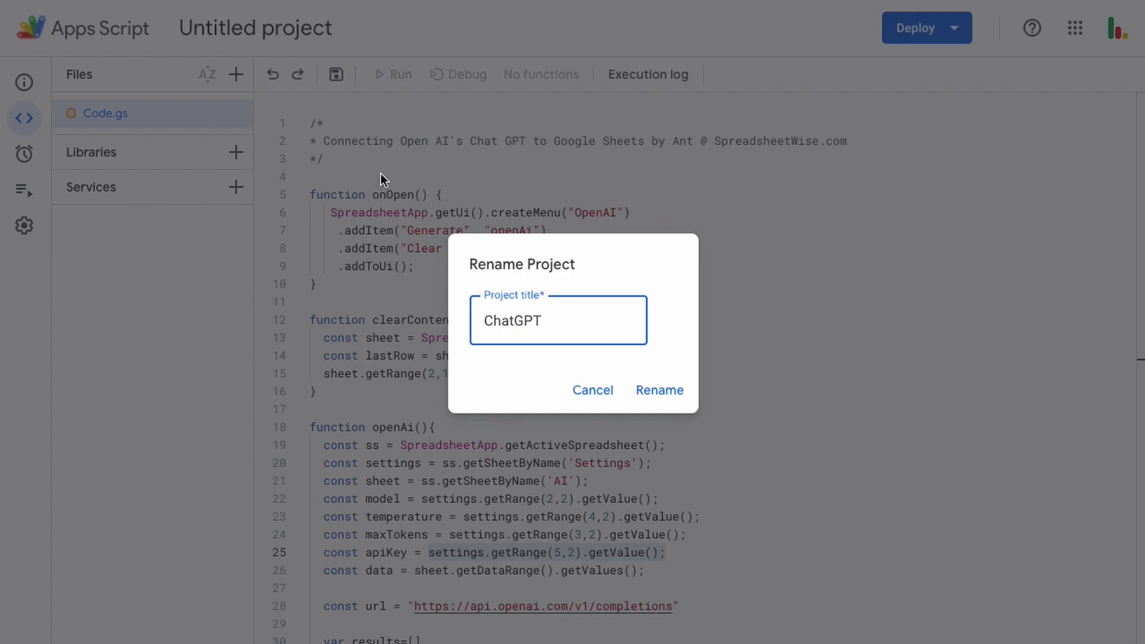
{"action": "left_click", "coordinate": [683, 398]}
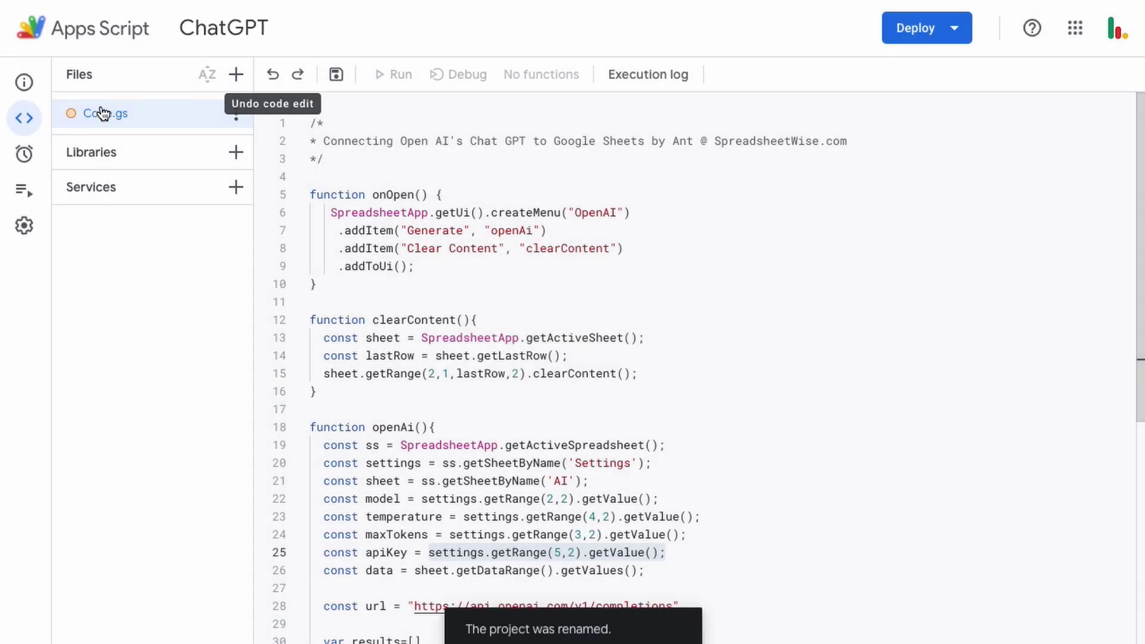
{"action": "left_click", "coordinate": [336, 76]}
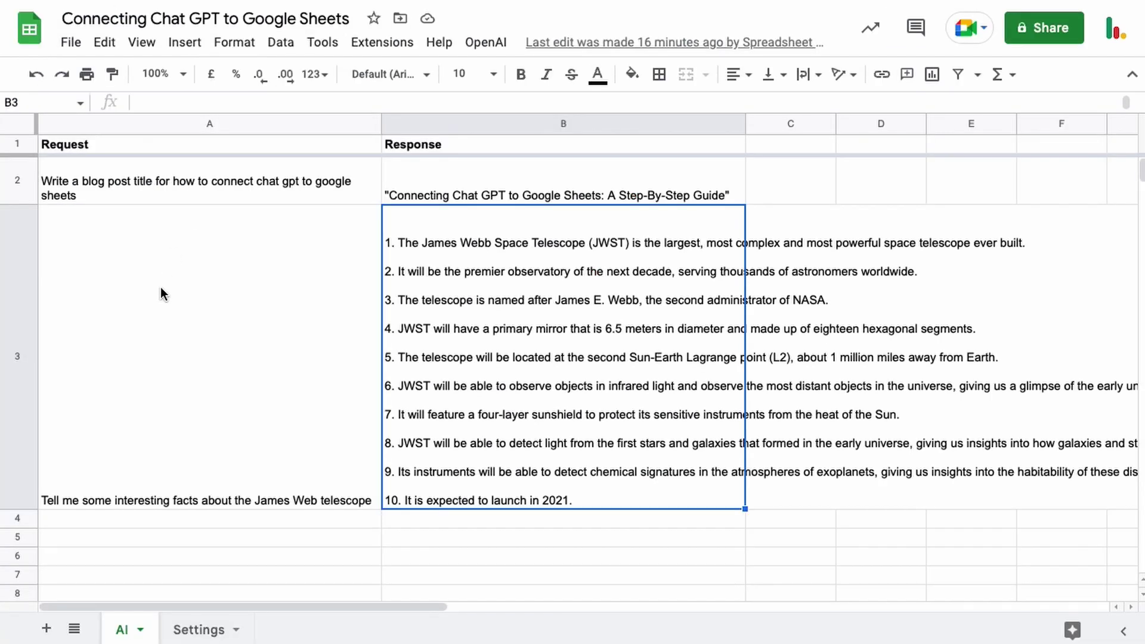
Paste the James Web telescope request into cell A2 of the spreadsheet
{"action": "left_click", "coordinate": [149, 295]}
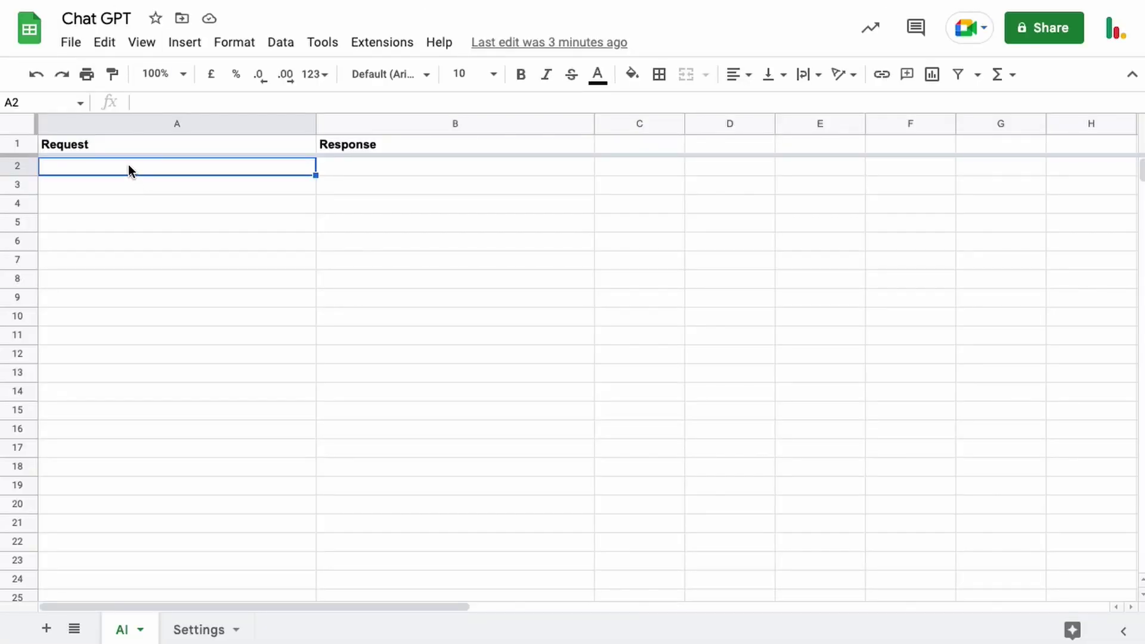
{"action": "type", "text": "Tell me some interesting facts about the James Web telescope"}
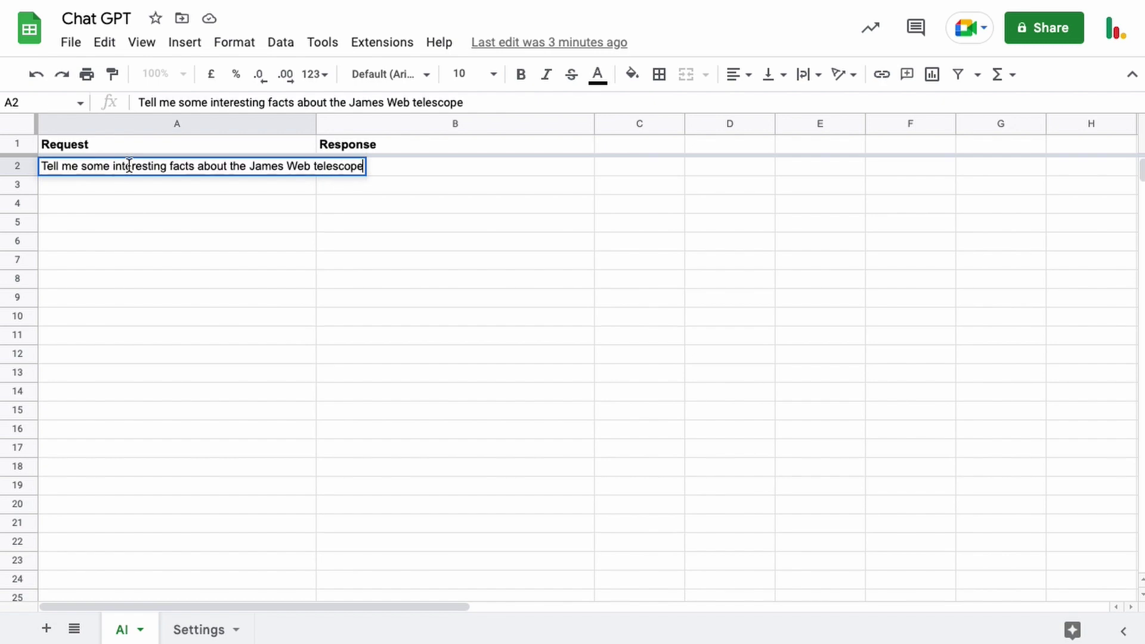
{"action": "key", "text": "Return"}
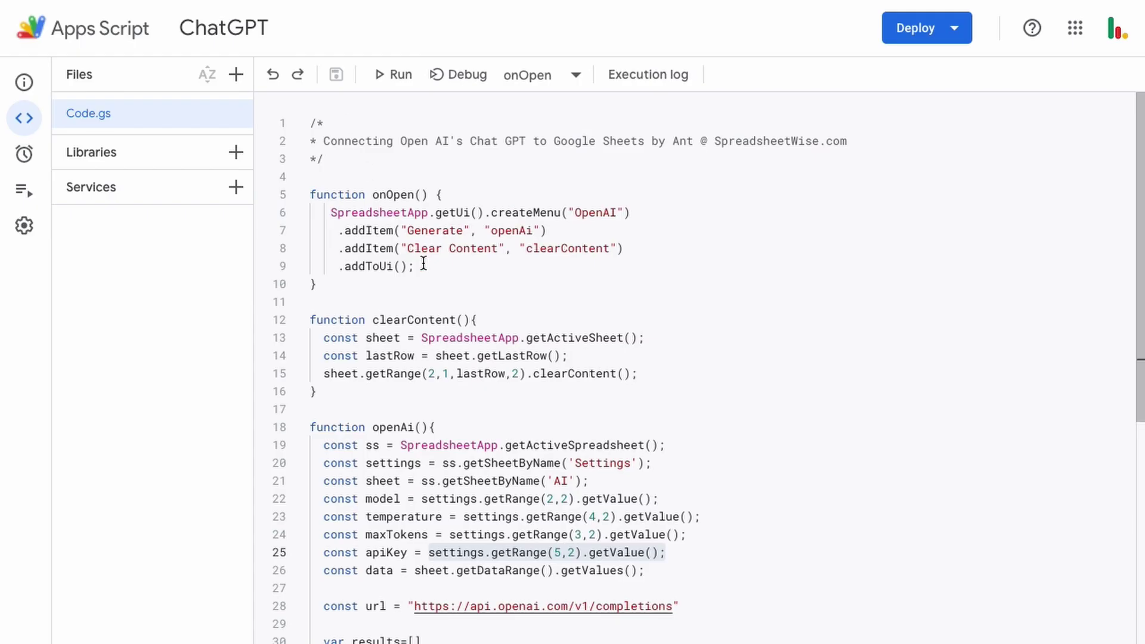
Run onOpen and authorize the project with the Google account, allowing the requested access
{"action": "left_click", "coordinate": [383, 76]}
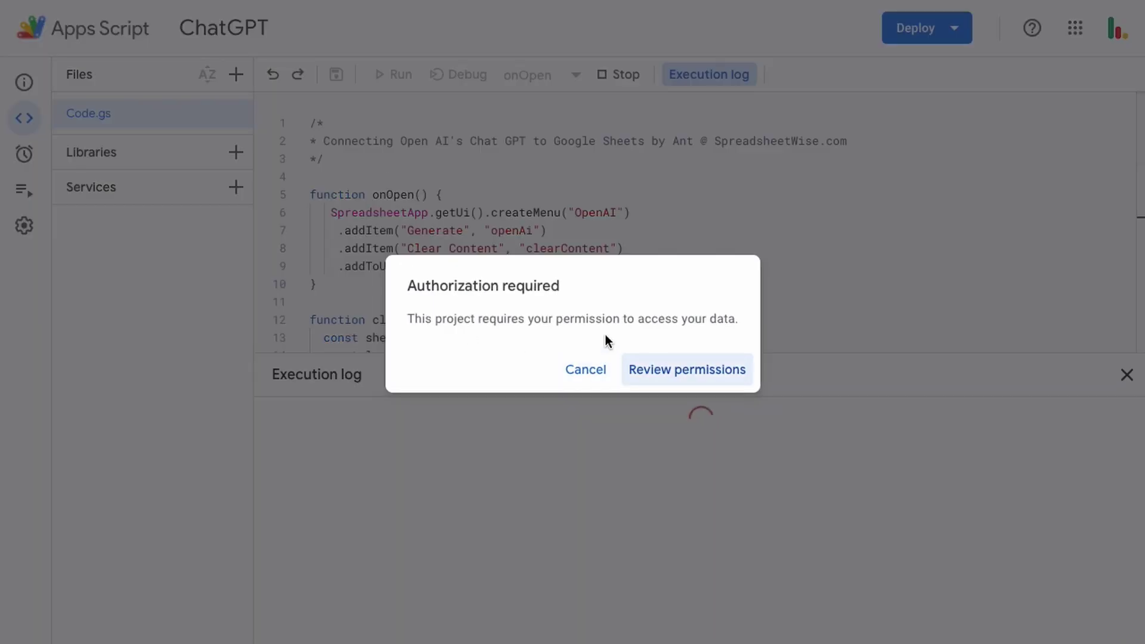
{"action": "left_click", "coordinate": [655, 371]}
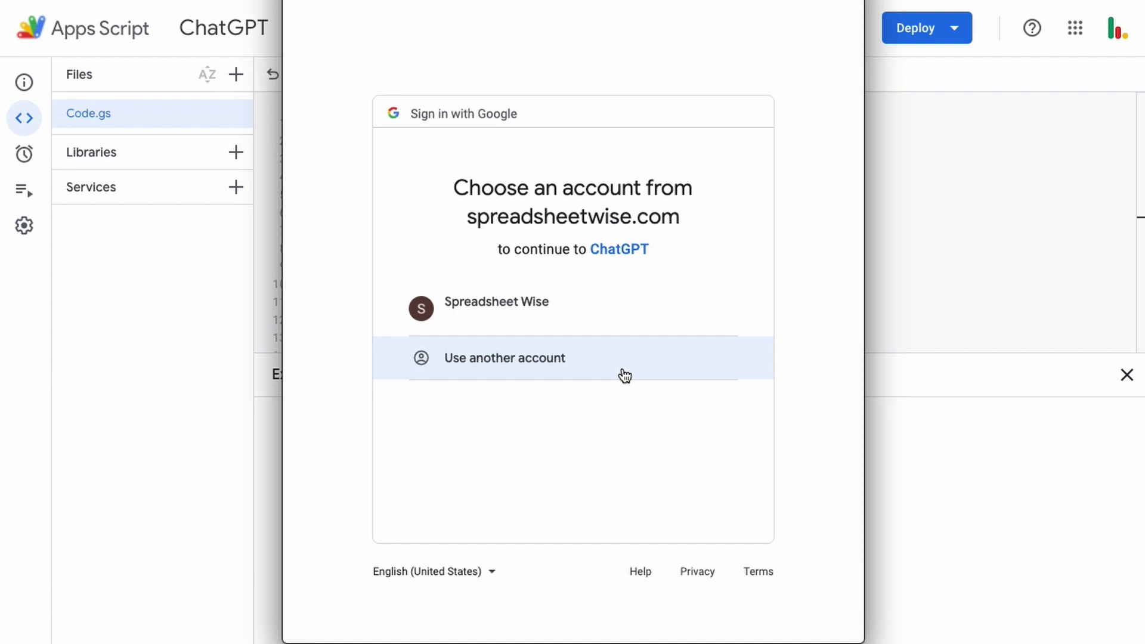
{"action": "left_click", "coordinate": [620, 307]}
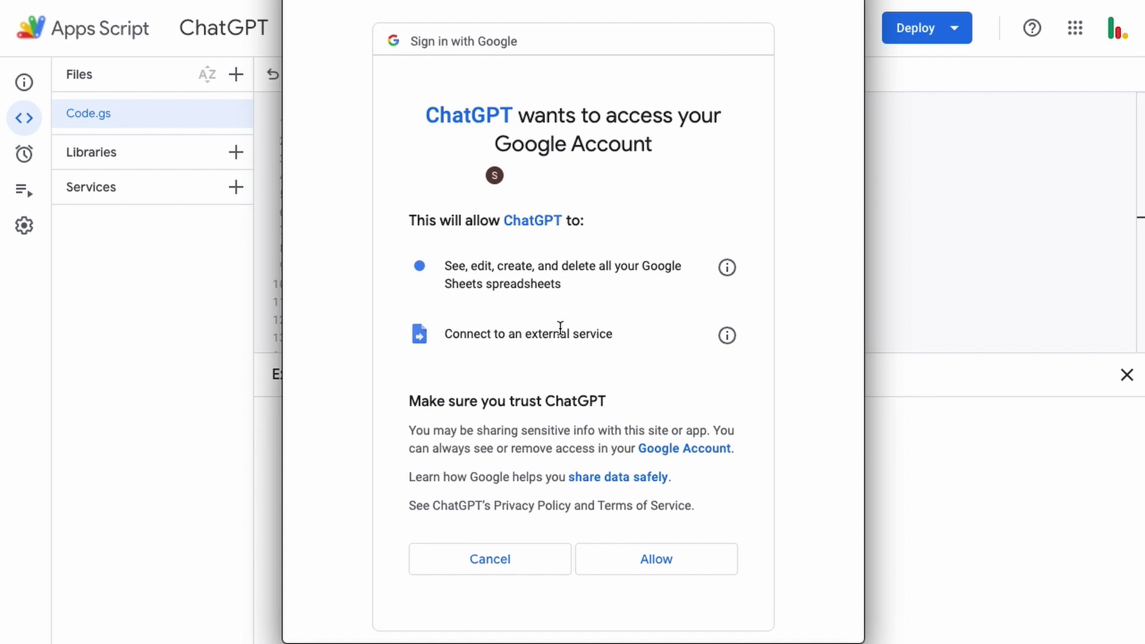
{"action": "left_click", "coordinate": [643, 570]}
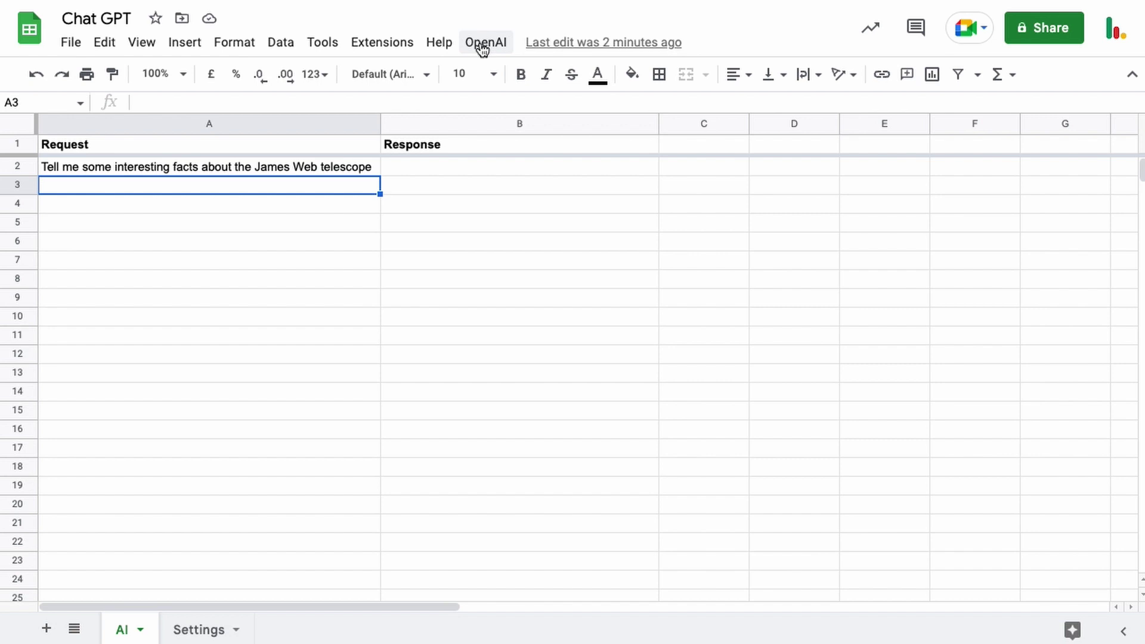
Choose OpenAI > Generate in the Chat GPT spreadsheet to answer the telescope request in B2
{"action": "left_click", "coordinate": [482, 48]}
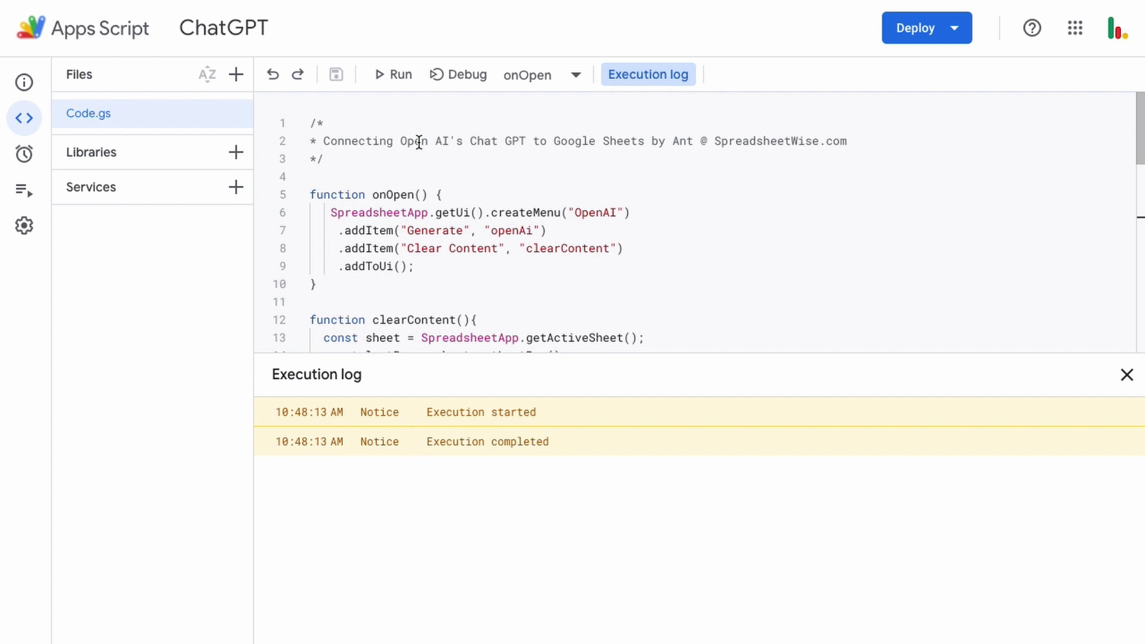
{"action": "left_click", "coordinate": [311, 1]}
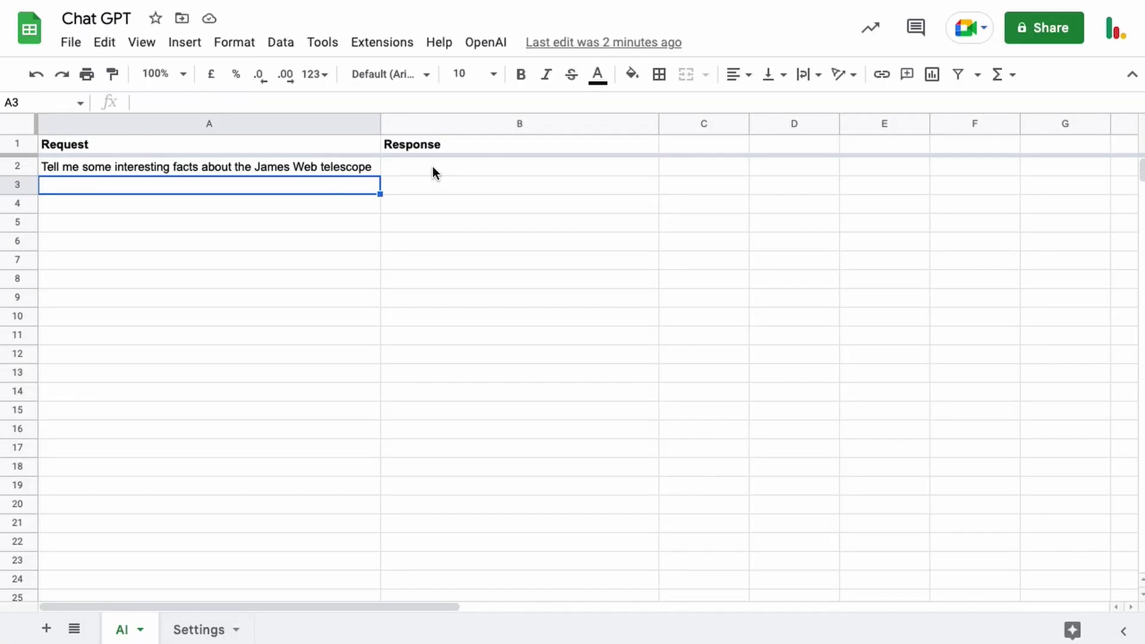
{"action": "left_click", "coordinate": [484, 43]}
{"action": "left_click", "coordinate": [514, 75]}
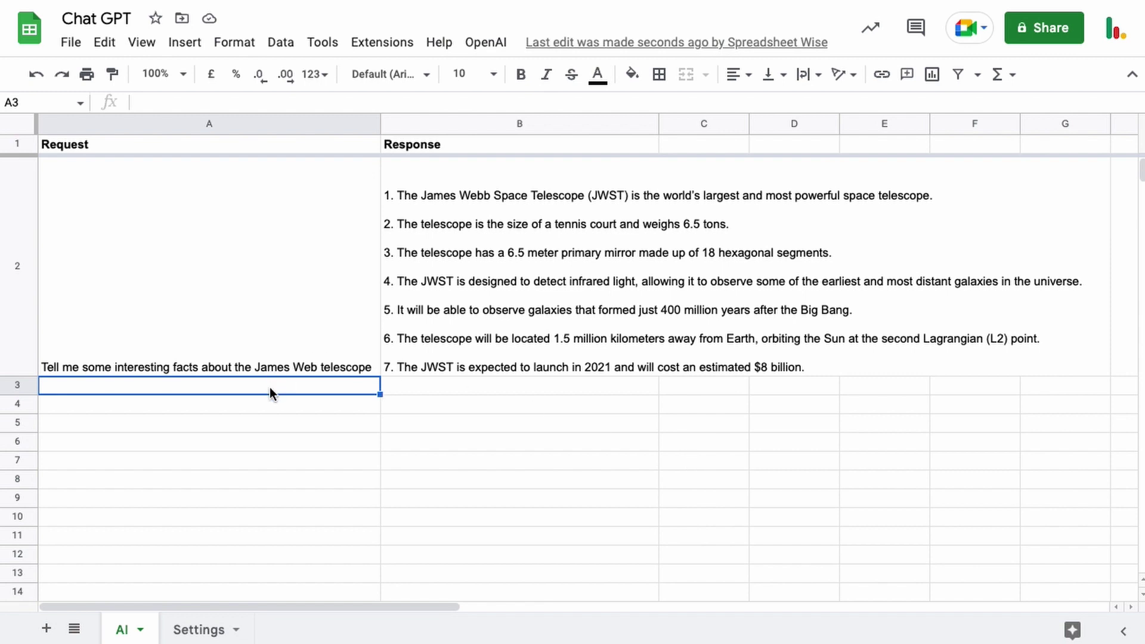
Enter 'Suggest a title for a blog post about Chat GPT in Google Sheets' in A3 and select A2:A3
{"action": "type", "text": "Suggest a title for a blog post about Chat GPT in Google Sheets"}
{"action": "key", "text": "Return"}
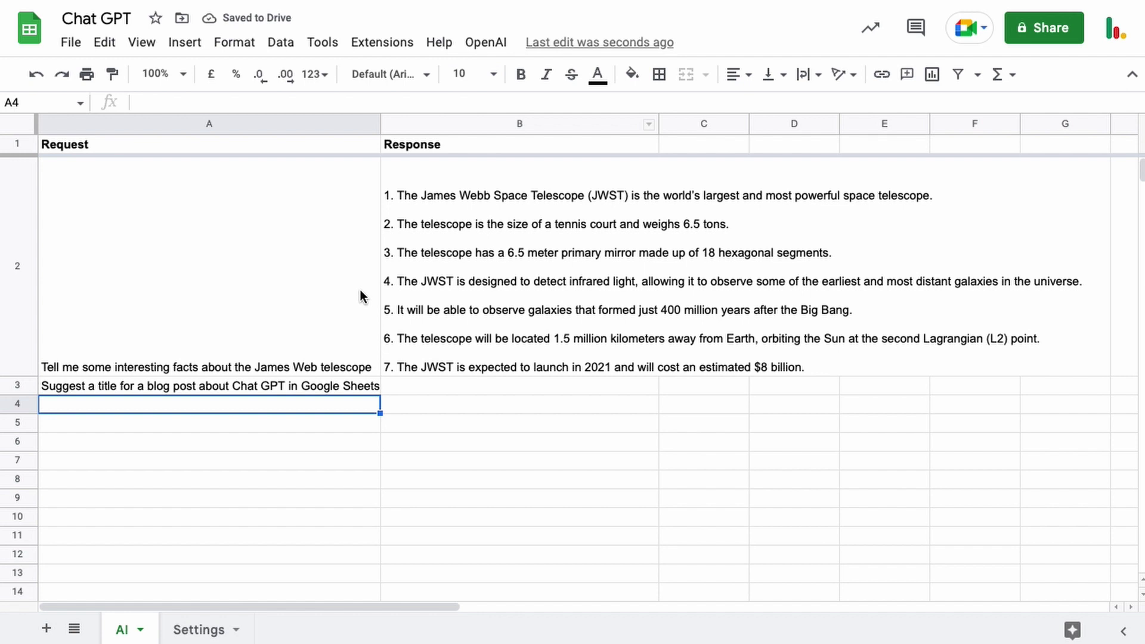
{"action": "left_click_drag", "start_coordinate": [304, 224], "coordinate": [267, 491]}
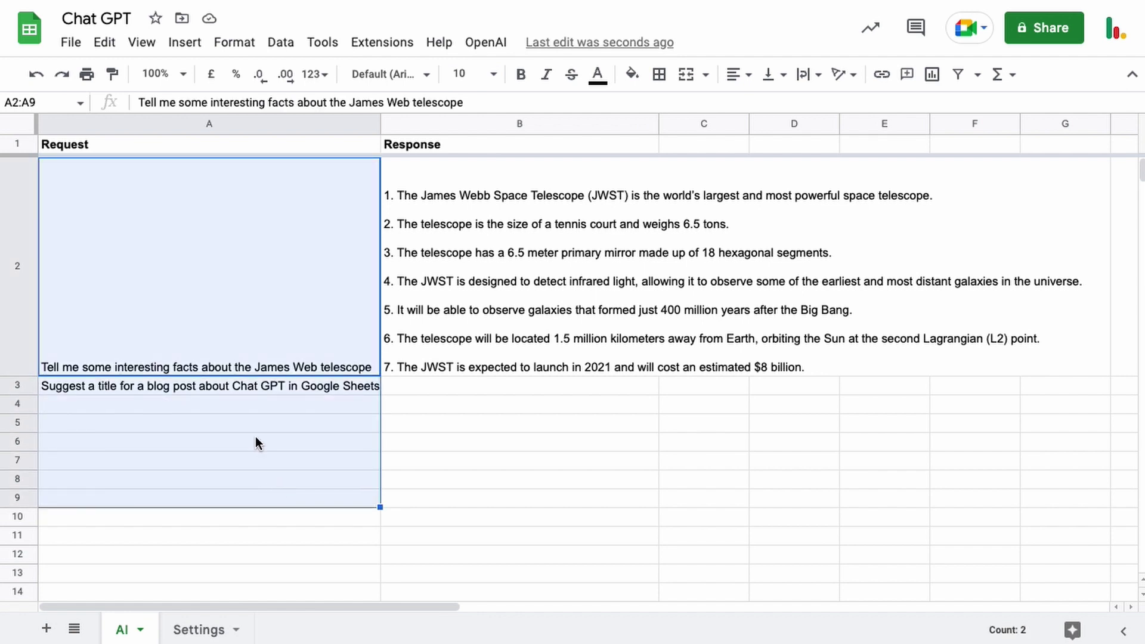
{"action": "left_click", "coordinate": [284, 347]}
{"action": "left_click", "coordinate": [280, 384]}
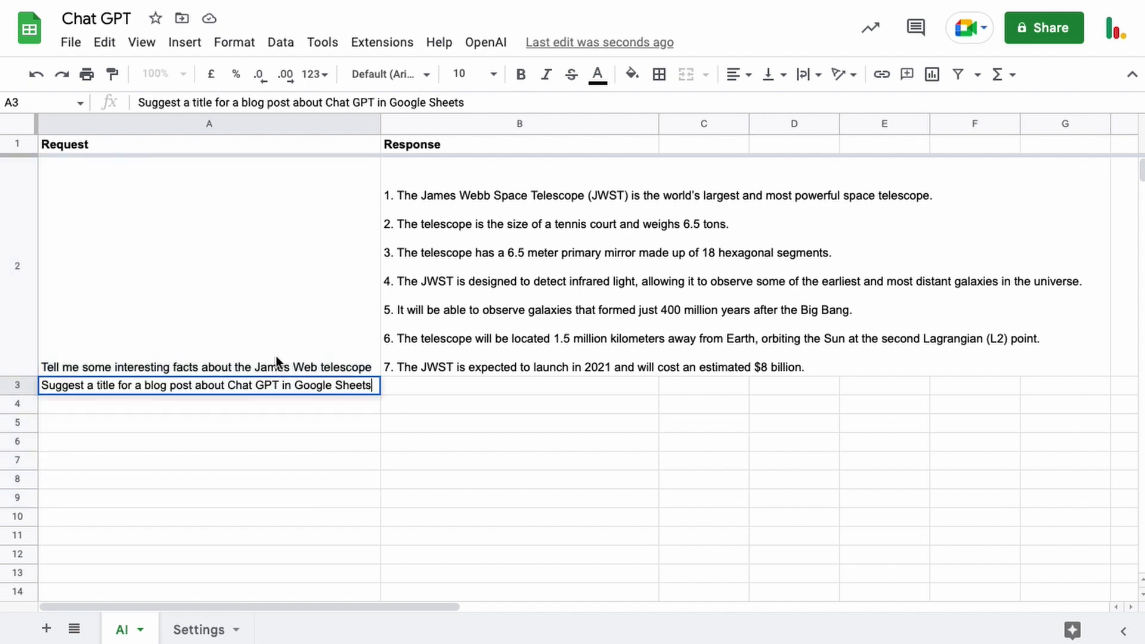
{"action": "left_click_drag", "start_coordinate": [275, 356], "coordinate": [273, 381]}
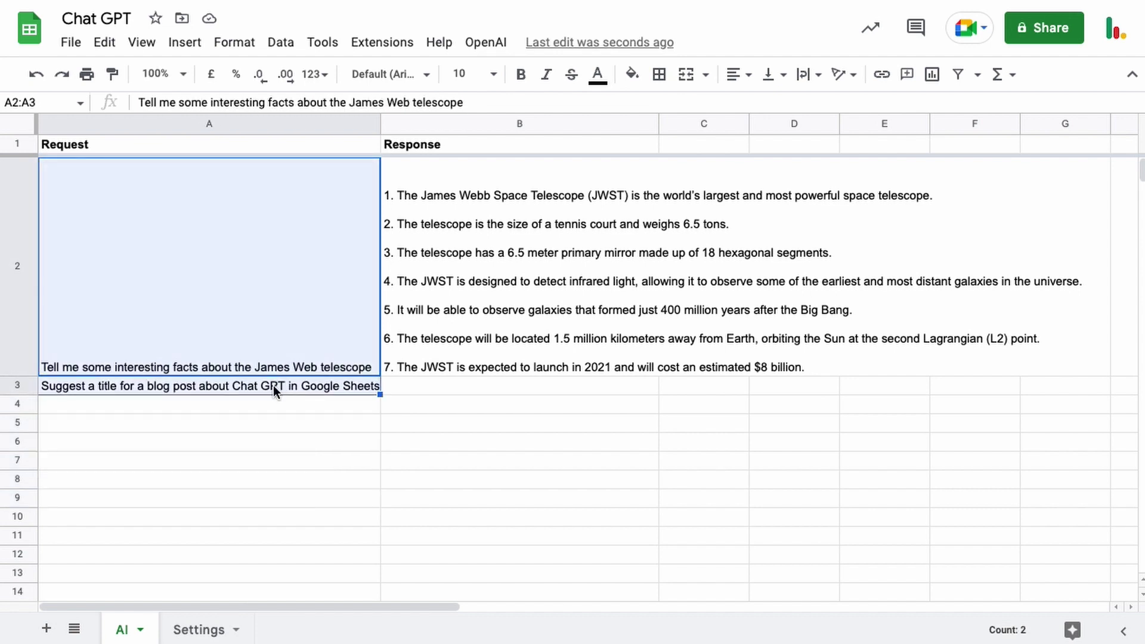
Run OpenAI > Generate to fill B2 and B3 with ChatGPT answers to both requests
{"action": "left_click", "coordinate": [432, 293]}
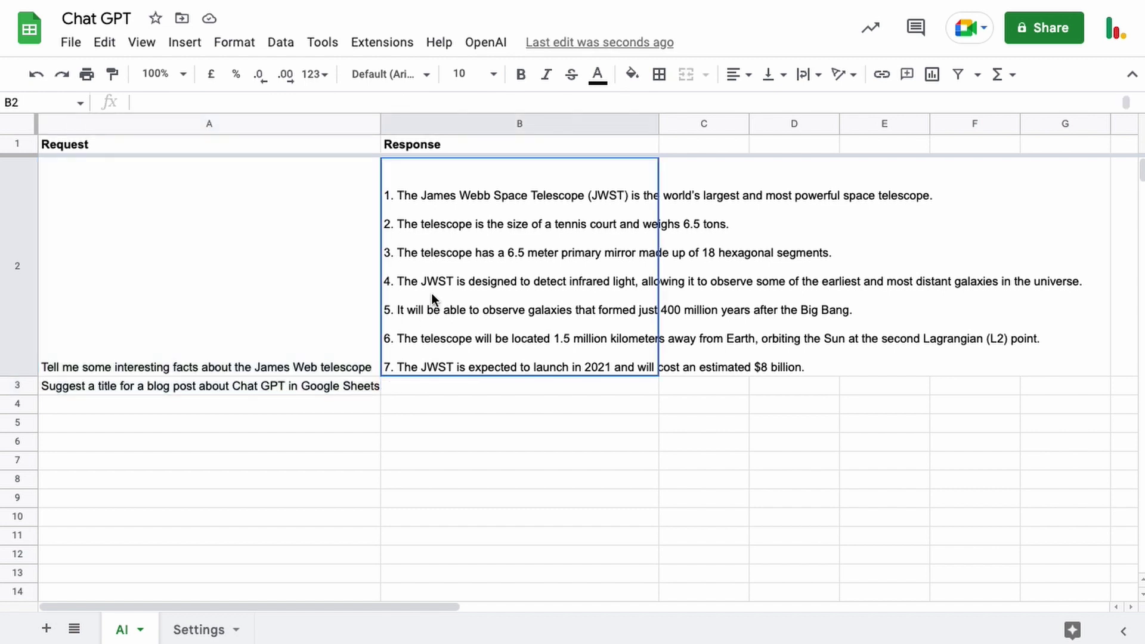
{"action": "left_click_drag", "start_coordinate": [432, 294], "coordinate": [414, 384]}
{"action": "left_click", "coordinate": [409, 386]}
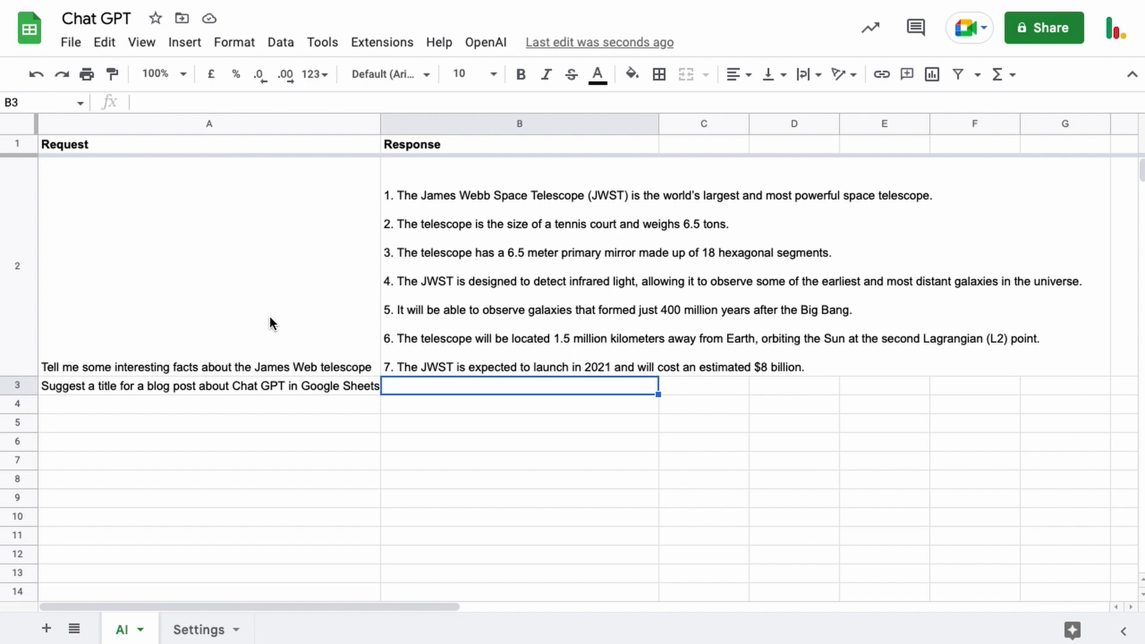
{"action": "left_click_drag", "start_coordinate": [338, 307], "coordinate": [332, 384]}
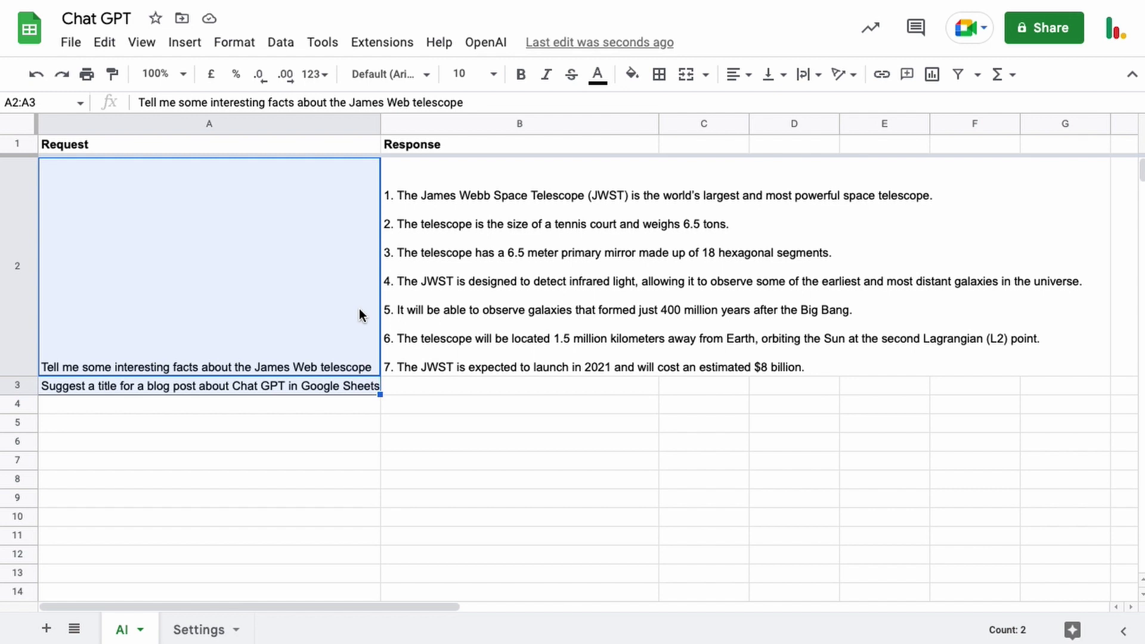
{"action": "left_click", "coordinate": [292, 316]}
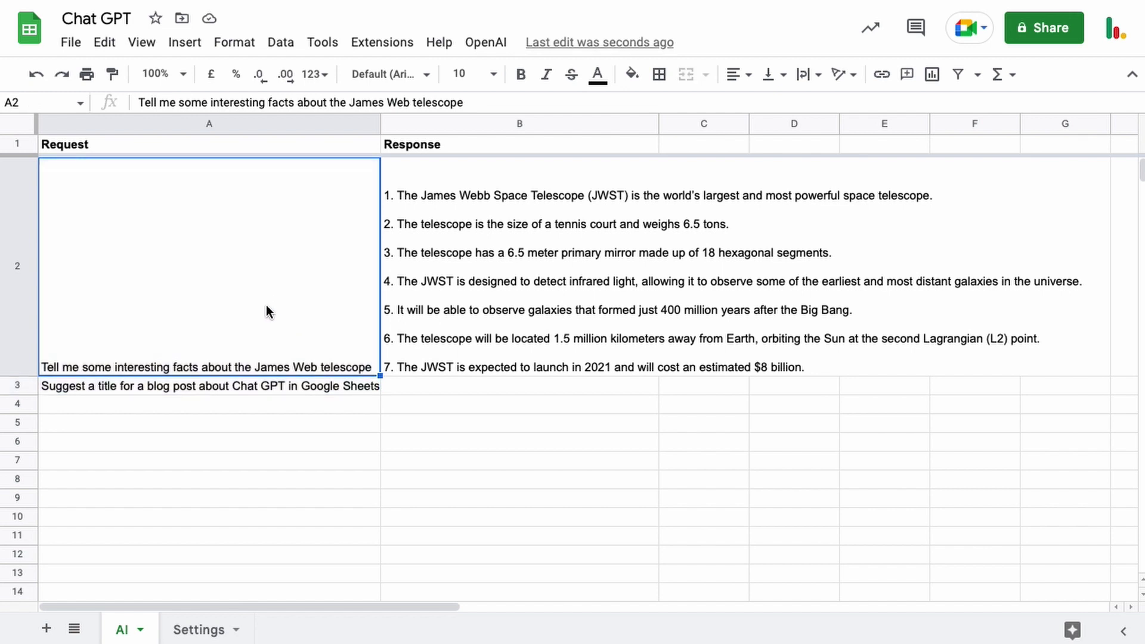
{"action": "left_click", "coordinate": [546, 282]}
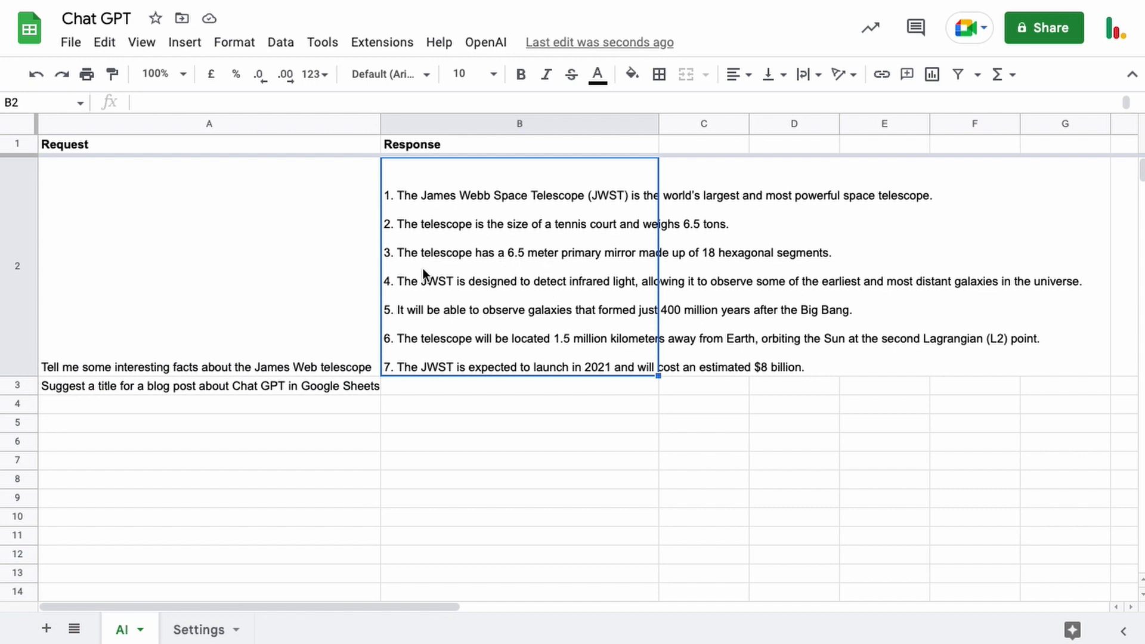
{"action": "left_click", "coordinate": [483, 41]}
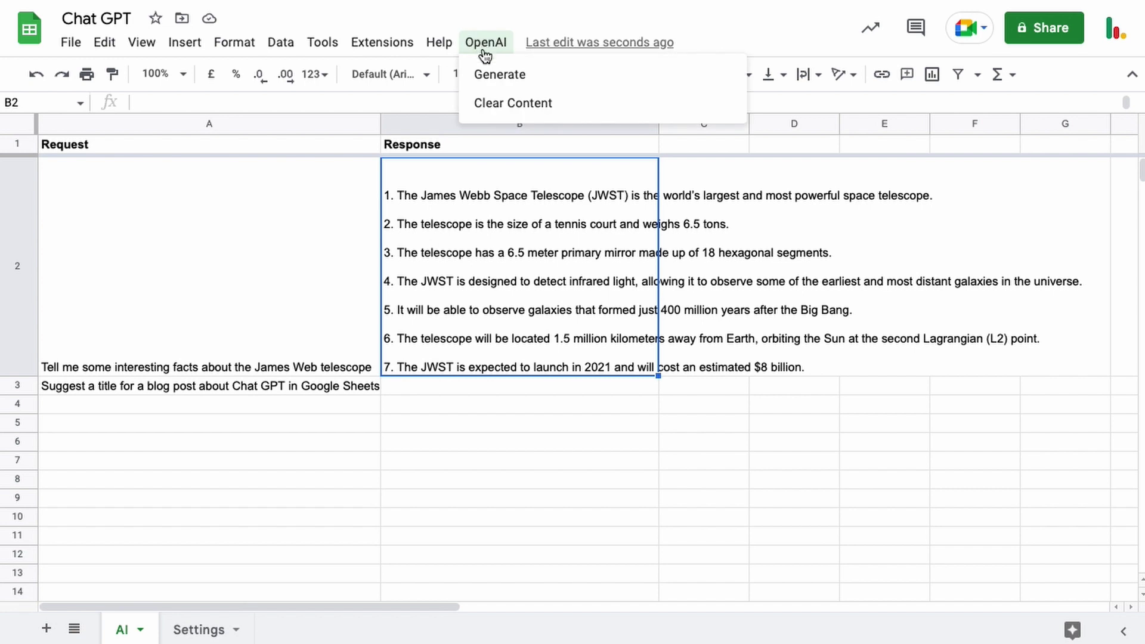
{"action": "left_click", "coordinate": [493, 77]}
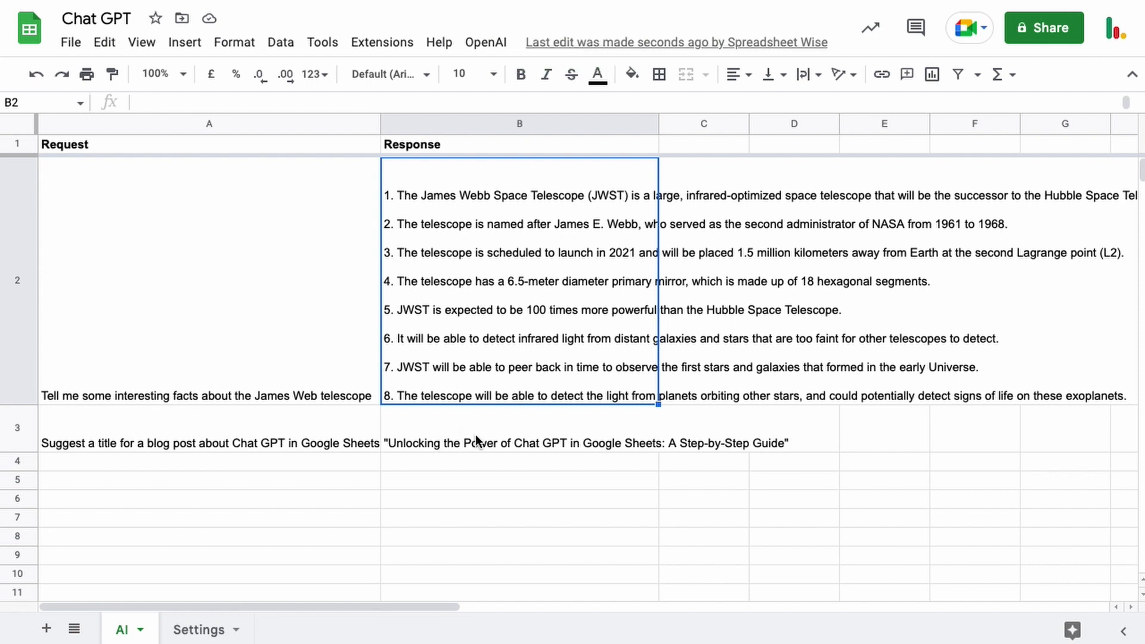
{"action": "left_click_drag", "start_coordinate": [277, 463], "coordinate": [267, 559]}
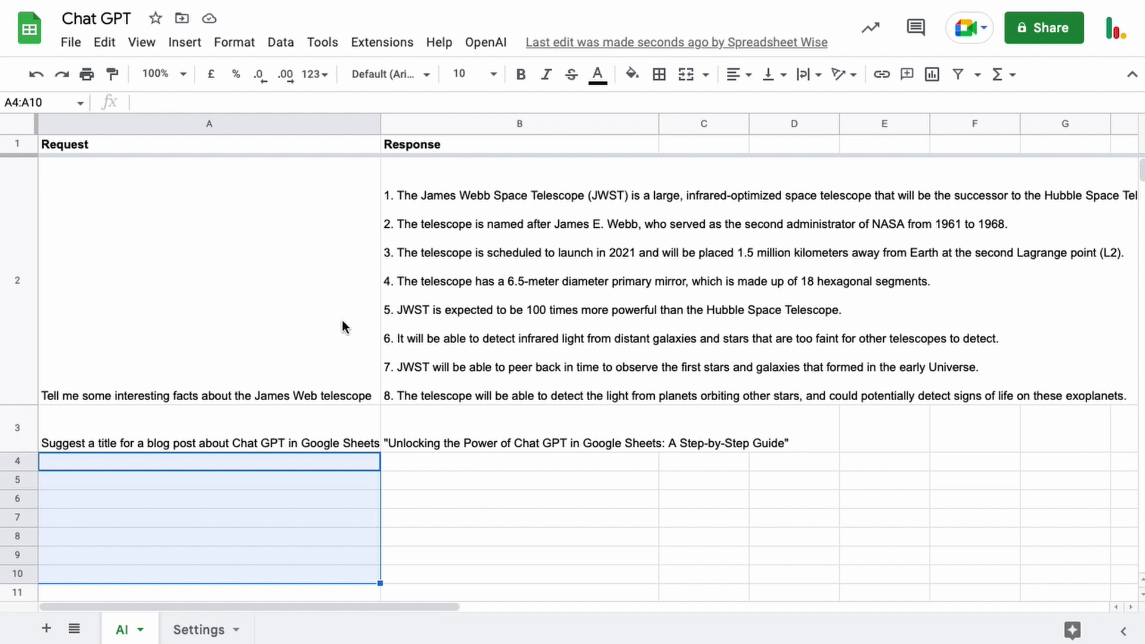
Run OpenAI > Clear Content to empty columns A and B below the headers, then select A2
{"action": "left_click", "coordinate": [473, 43]}
{"action": "left_click", "coordinate": [492, 105]}
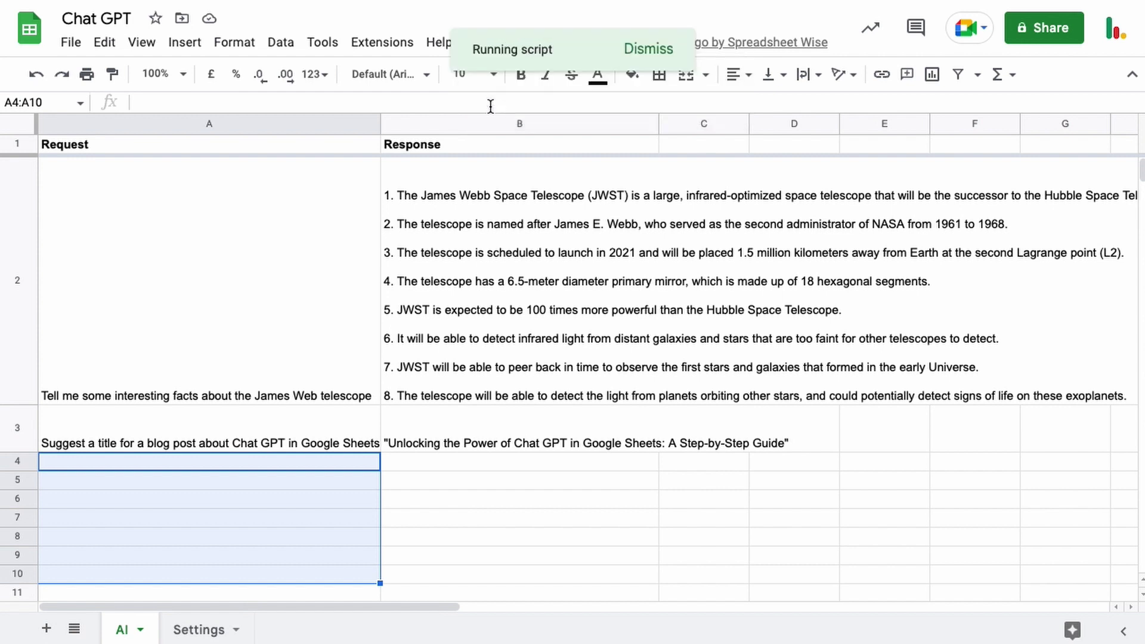
{"action": "left_click_drag", "start_coordinate": [188, 182], "coordinate": [431, 291]}
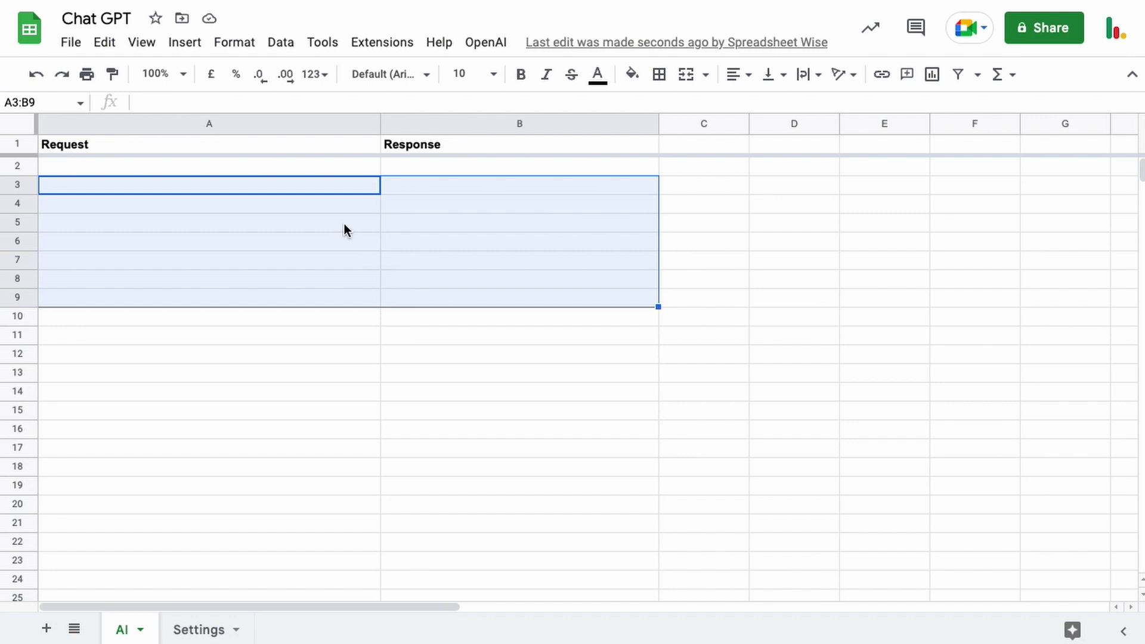
{"action": "left_click", "coordinate": [311, 169]}
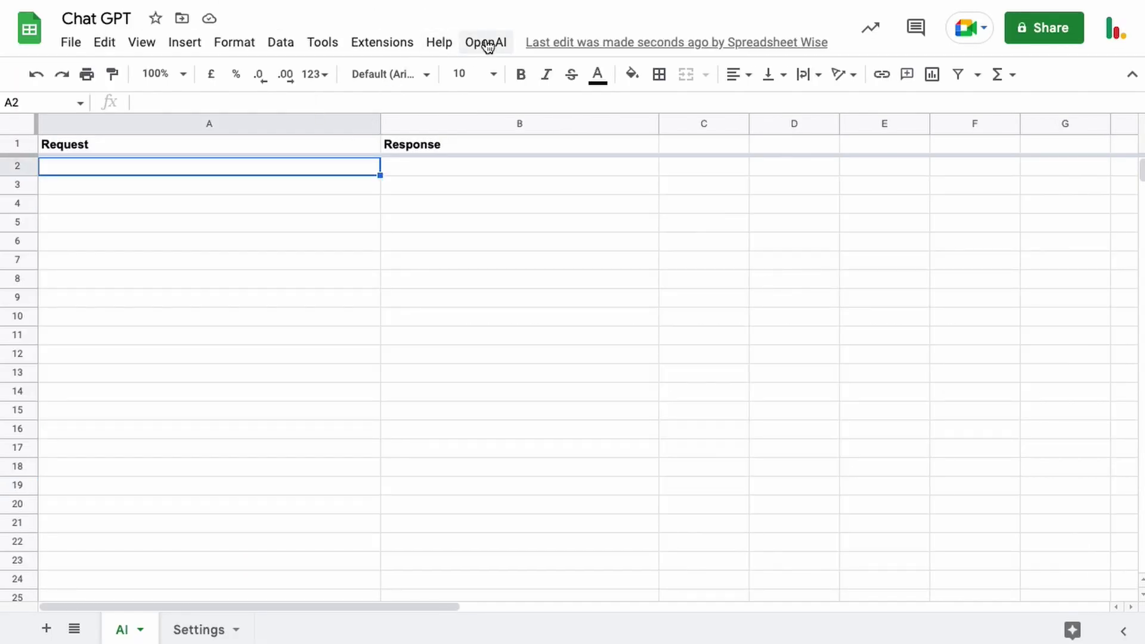
Show the OpenAI menu with its Generate and Clear Content items
{"action": "left_click", "coordinate": [475, 48]}
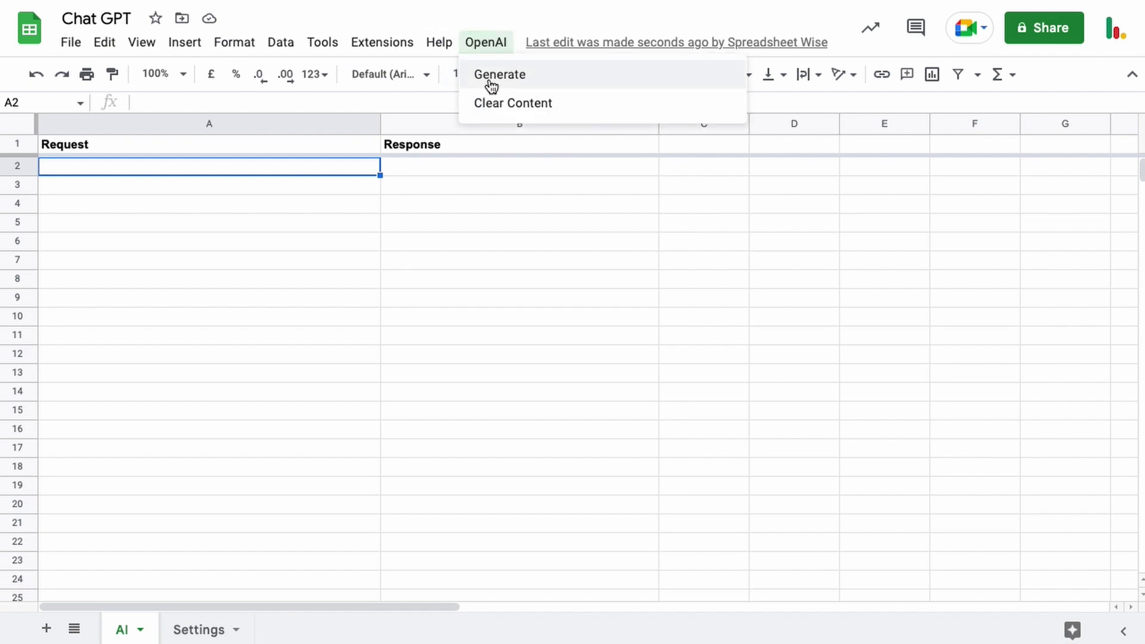